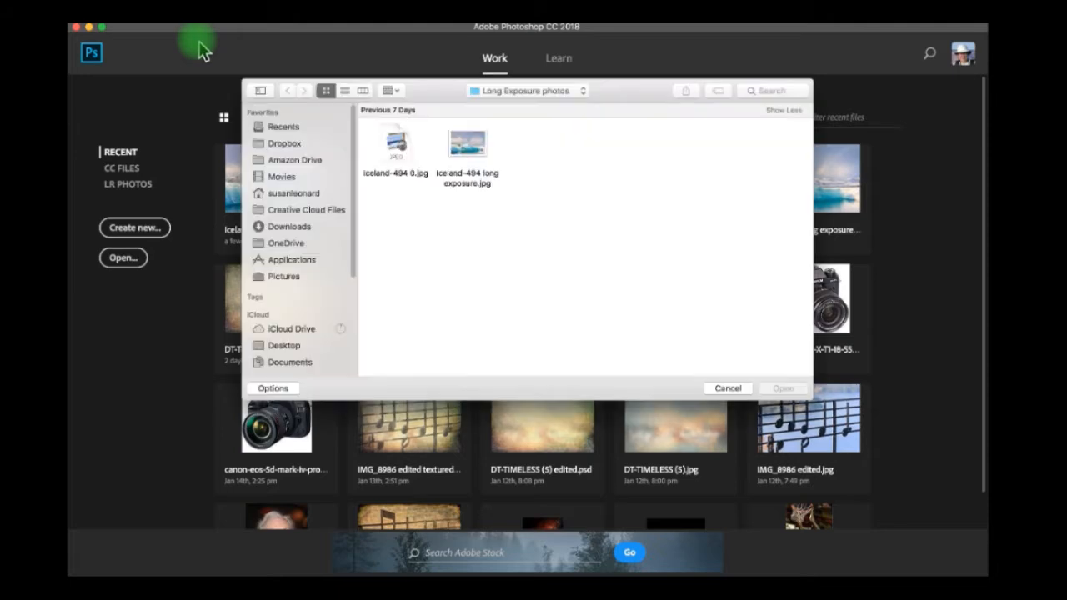
Open both Iceland-494 0.jpg and Iceland-494 long exposure.jpg for editing through Camera Raw.
click(397, 146)
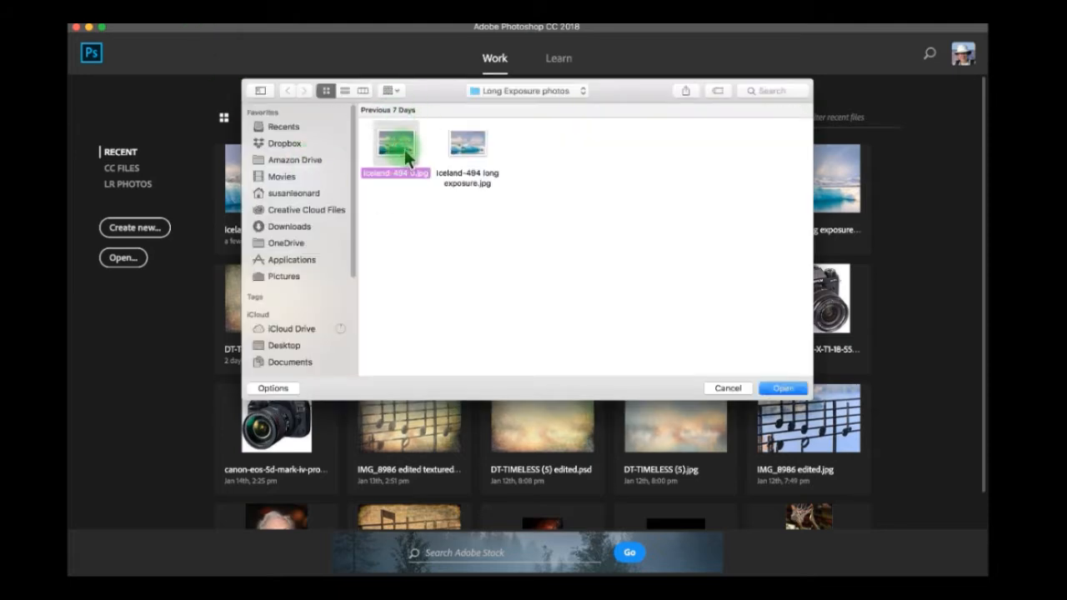
shift+click(477, 150)
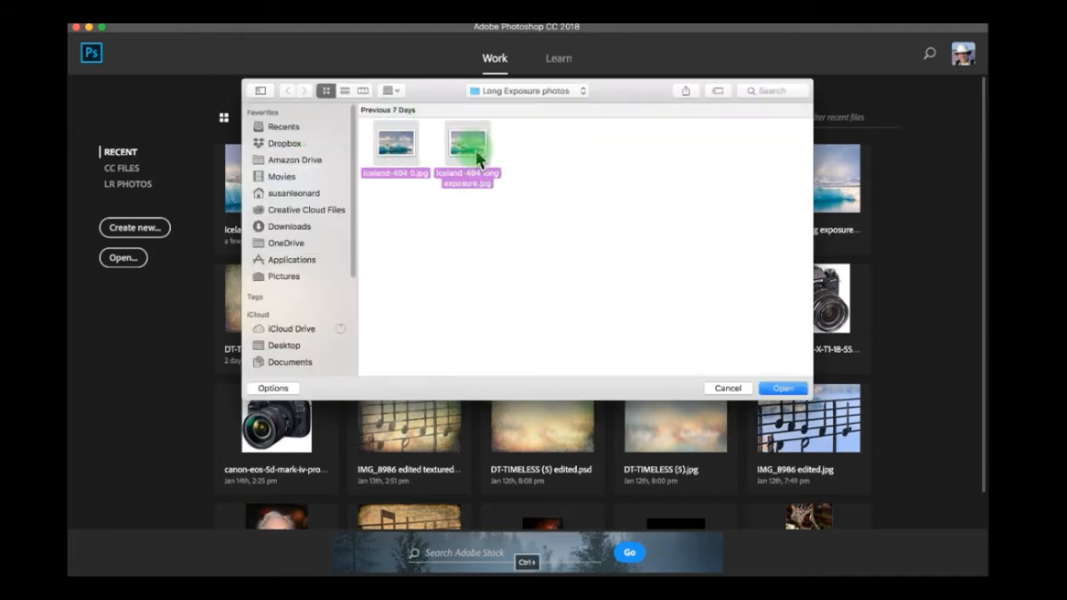
click(782, 389)
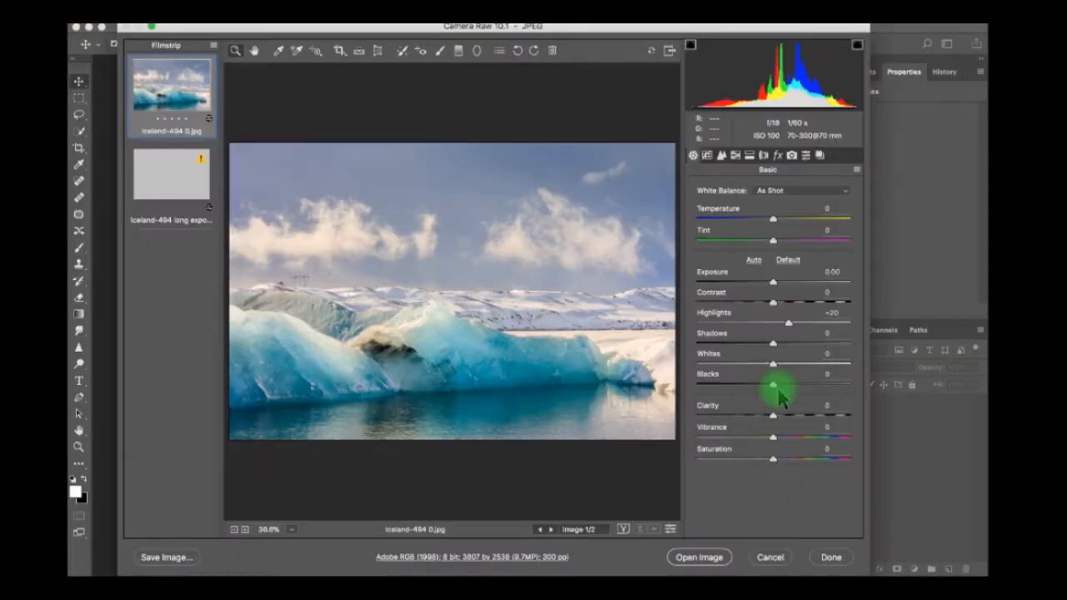
shift+click(178, 183)
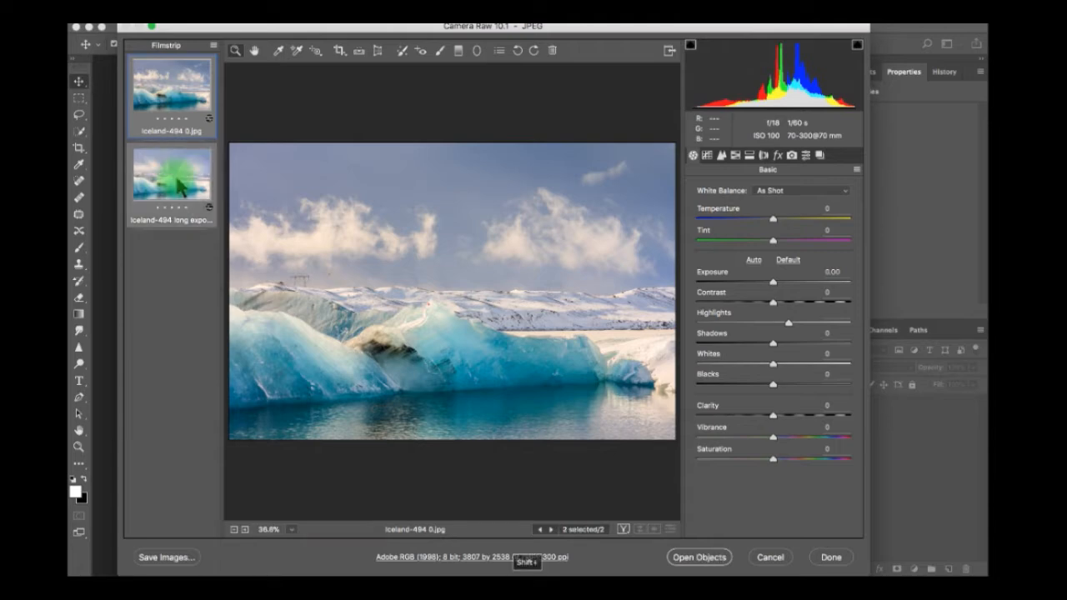
click(705, 565)
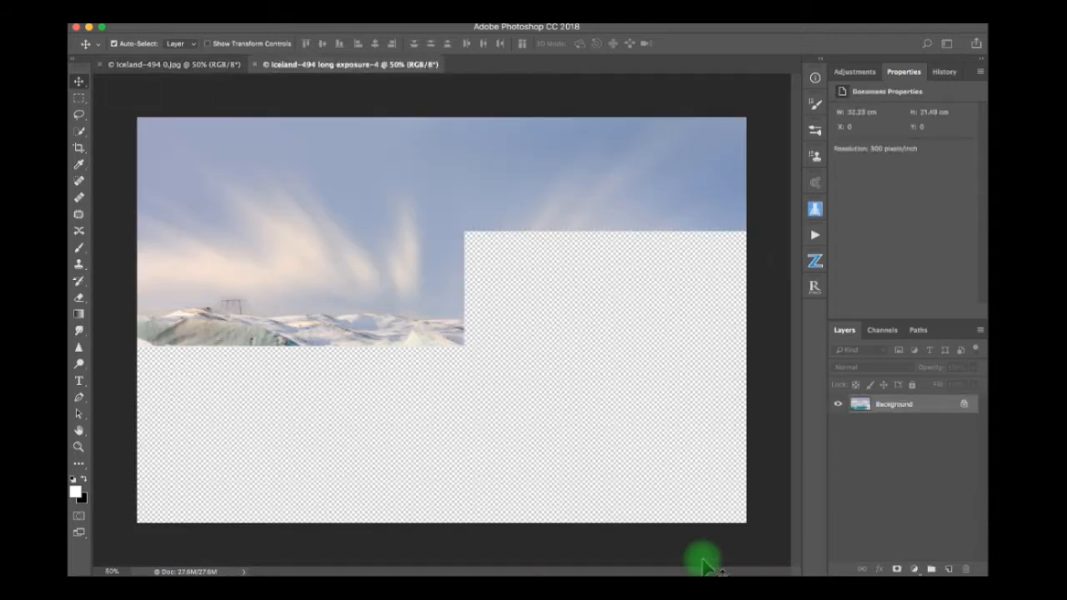
Copy the whole long exposure image into the Iceland-494 0.jpg document as a new layer above the original.
click(191, 66)
click(314, 73)
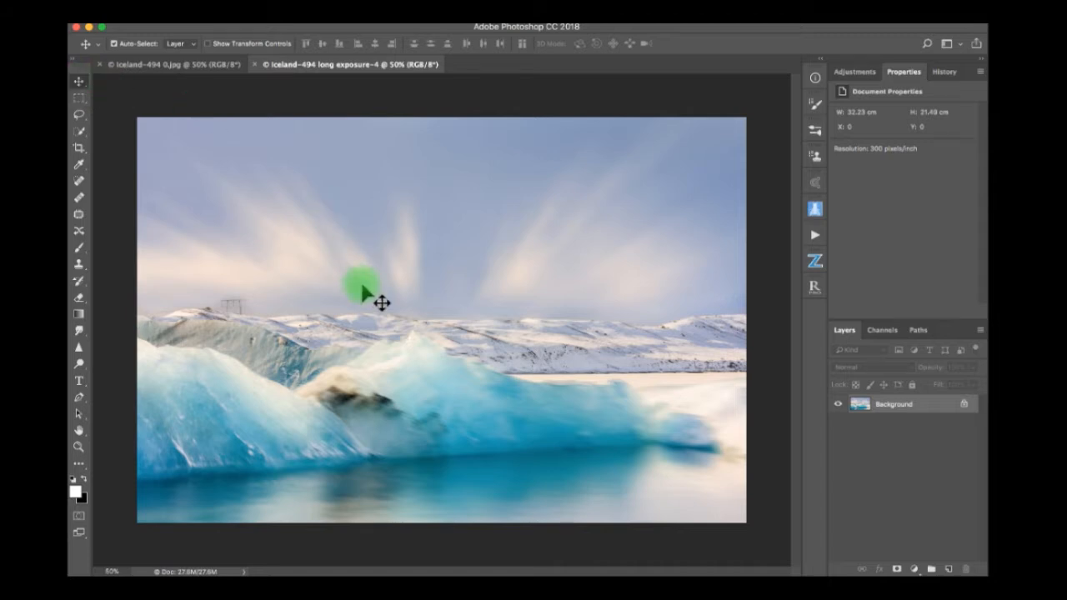
click(172, 67)
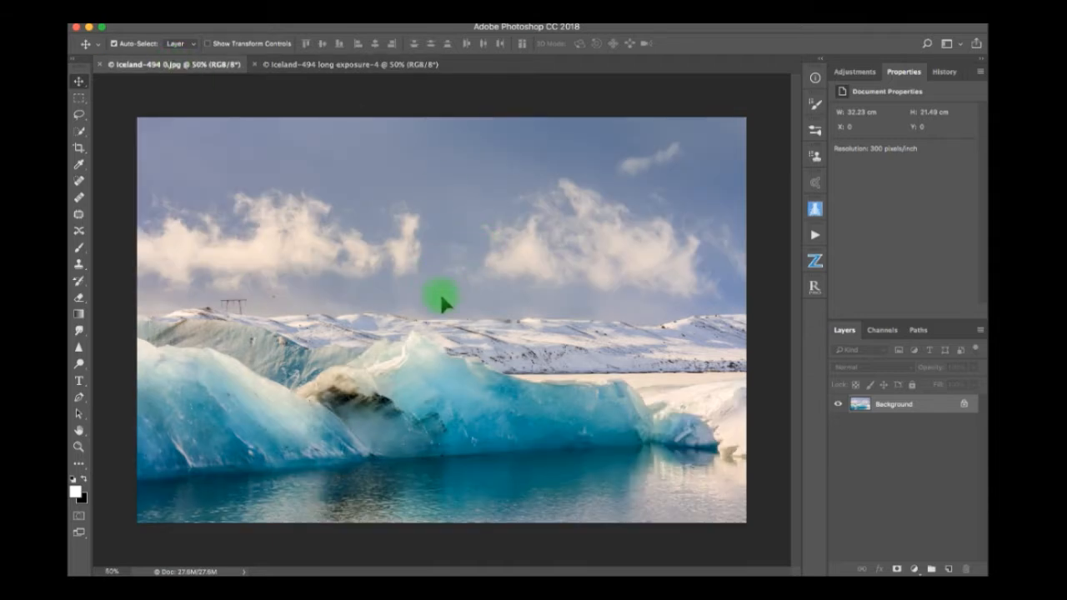
drag(442, 302, 461, 313)
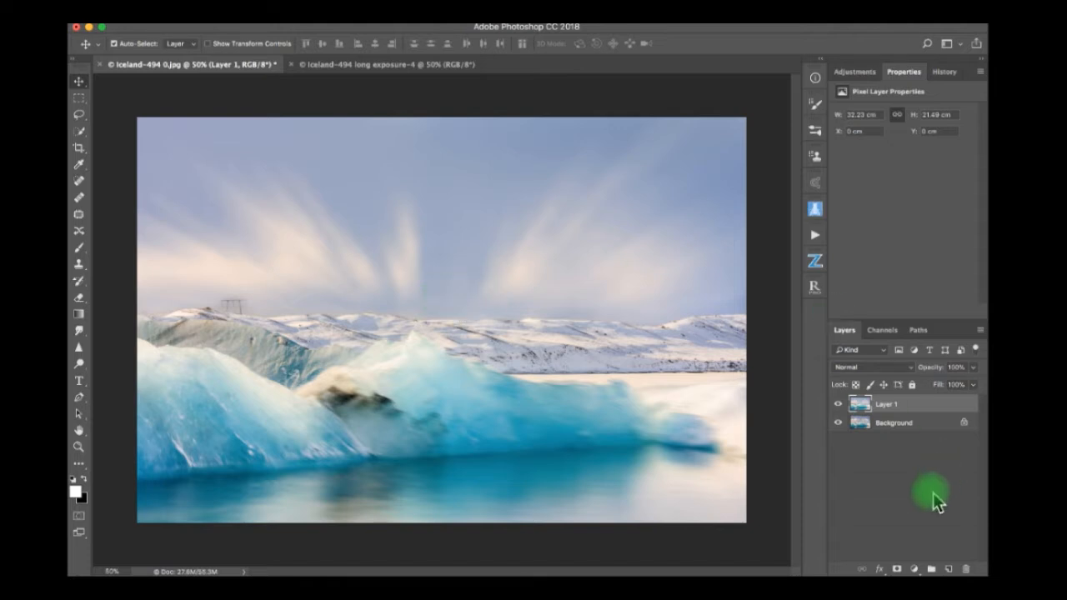
Compare the long exposure layer with the original photo beneath it by hiding and showing Layer 1 repeatedly.
click(838, 404)
click(838, 405)
click(838, 404)
click(838, 404)
click(838, 405)
click(838, 404)
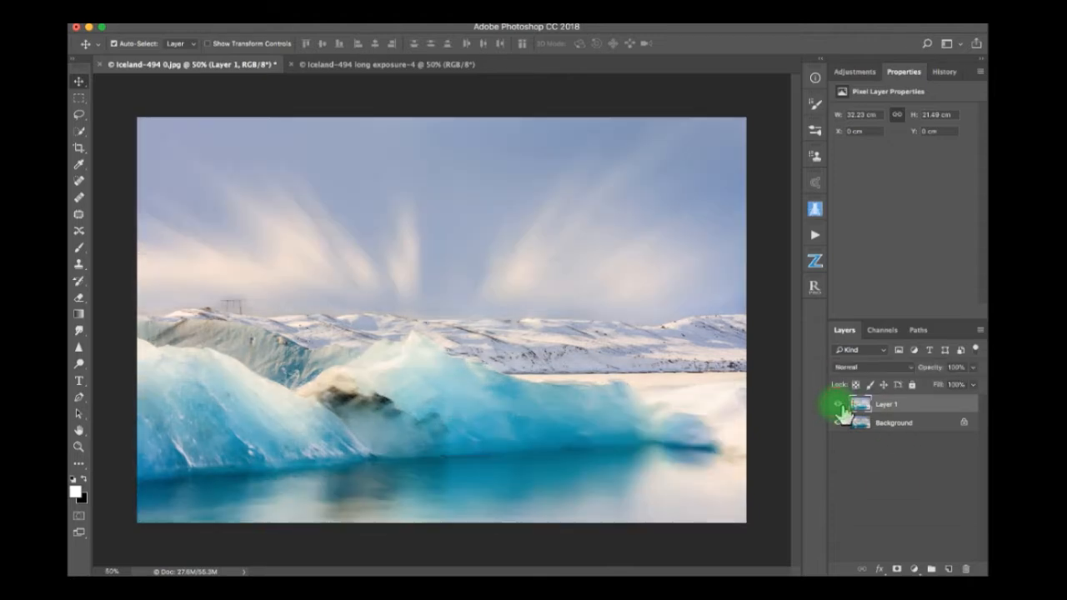
click(838, 405)
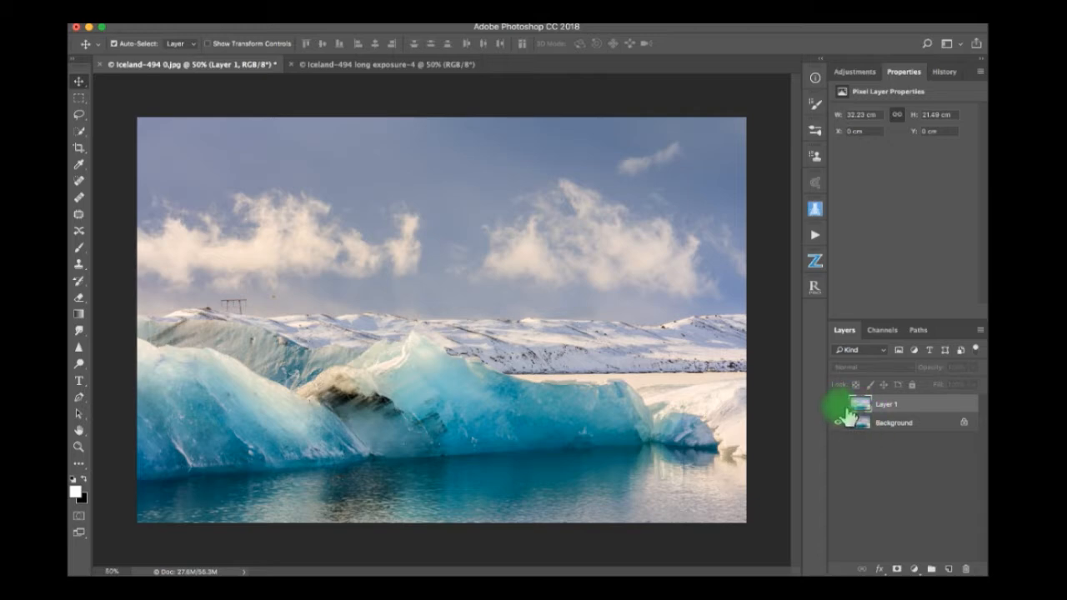
click(838, 405)
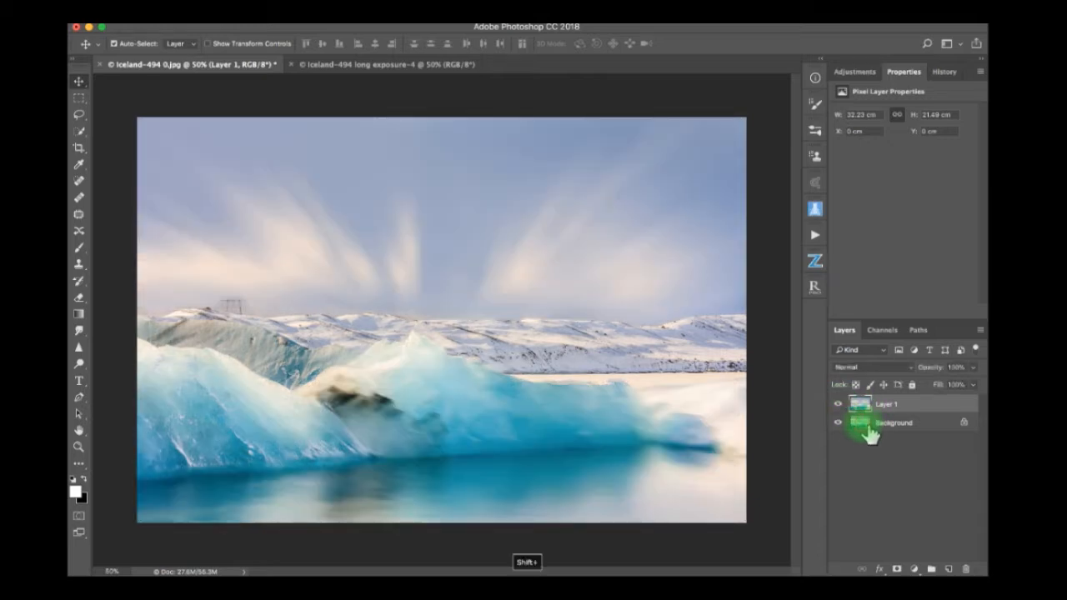
Select both layers and auto-align them using the Auto projection.
shift+click(869, 431)
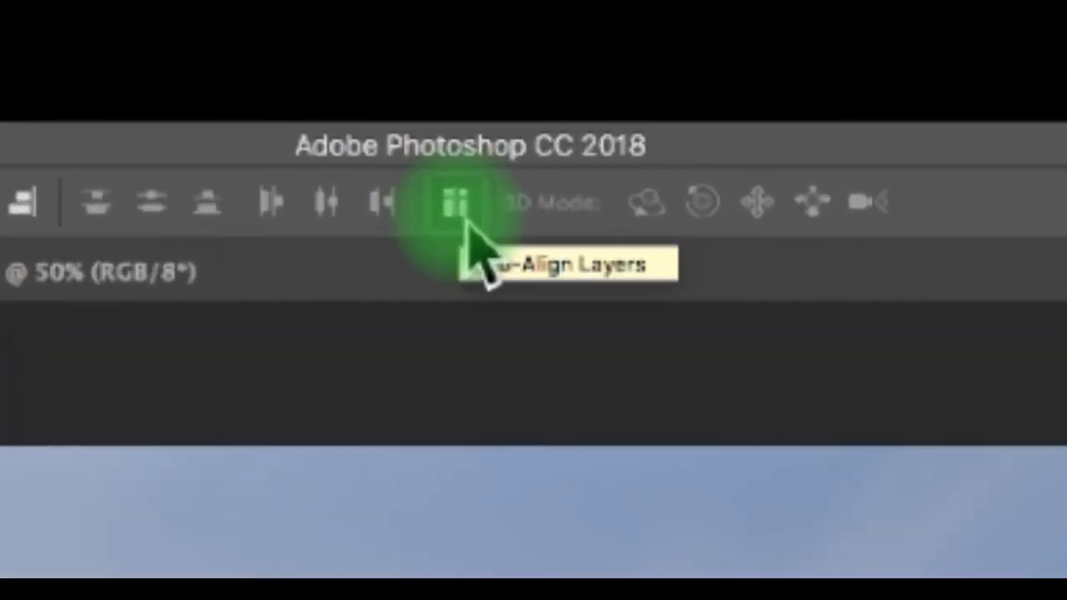
click(467, 223)
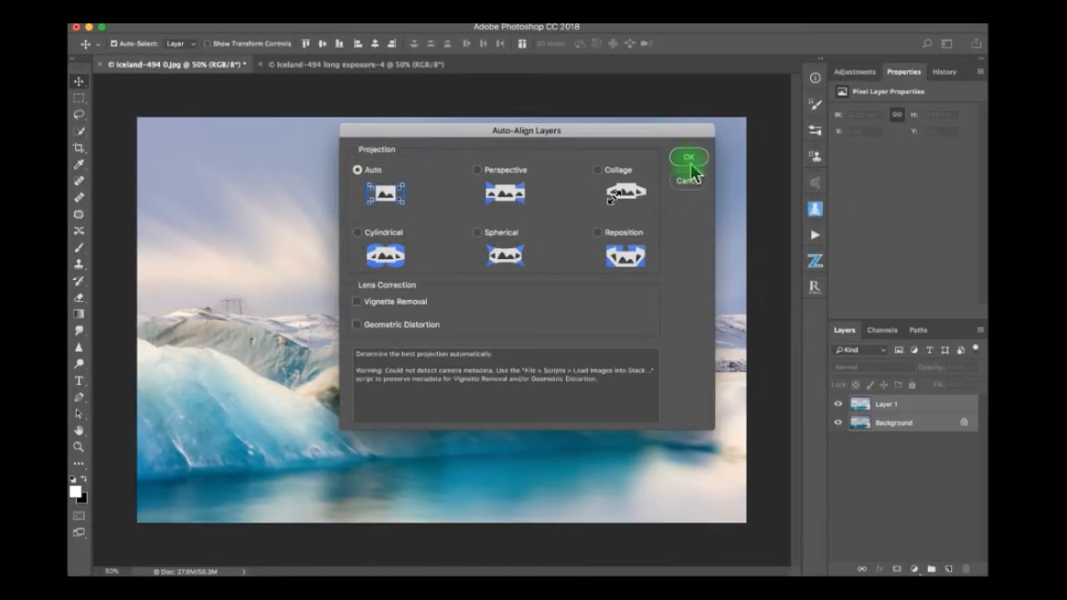
click(689, 158)
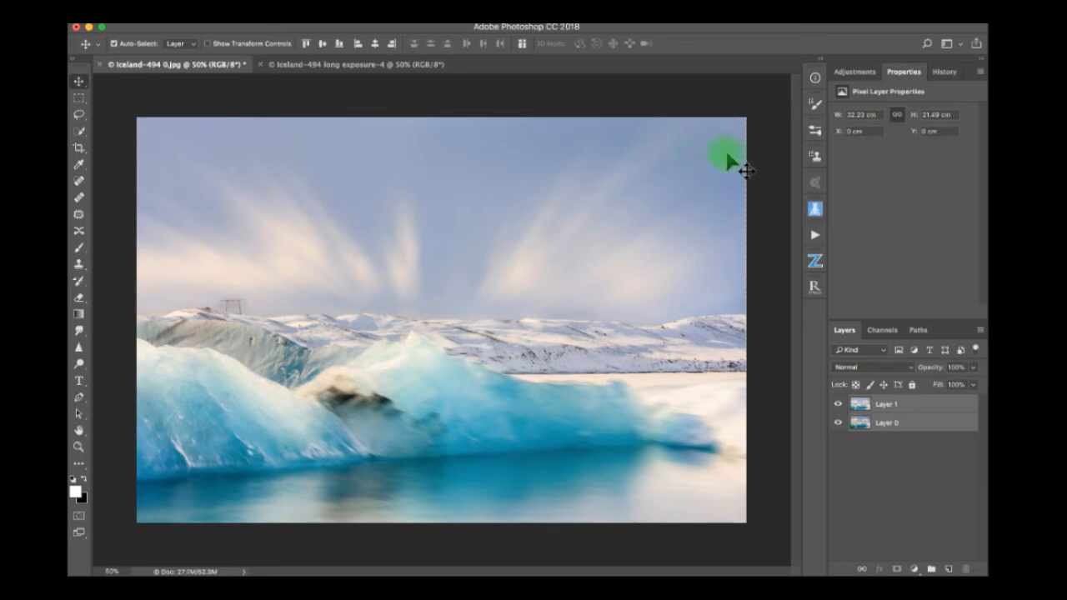
Check the aligned image's edge and crop the canvas slightly inward to about 31.9 × 21.2 cm to remove uneven borders.
key(super+plus)
key(super+plus)
key(super+plus)
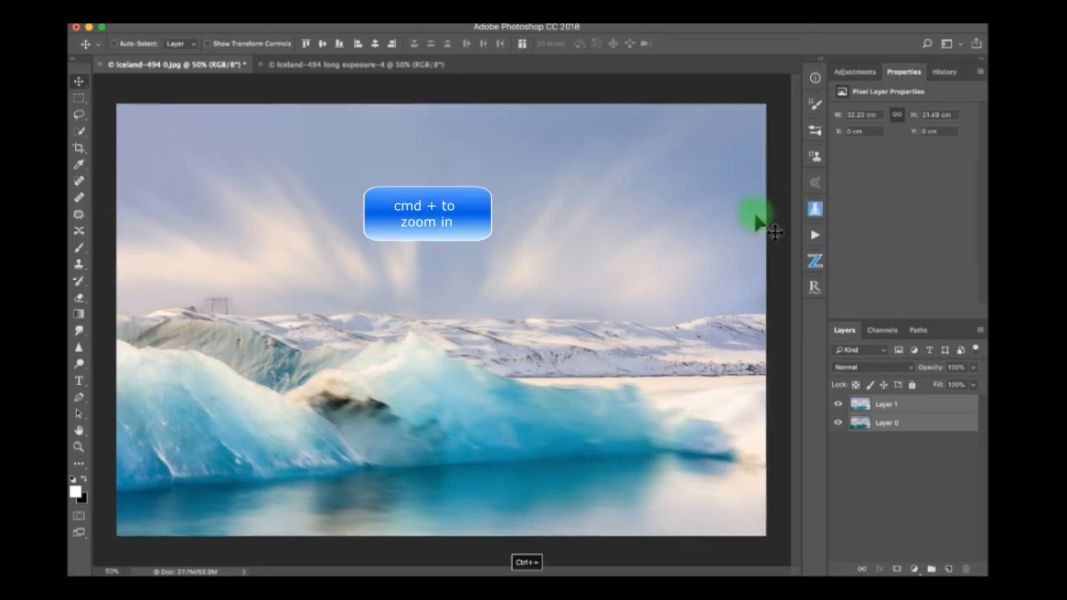
scroll(774, 233, right, 5)
scroll(774, 232, up, 4)
scroll(774, 233, right, 5)
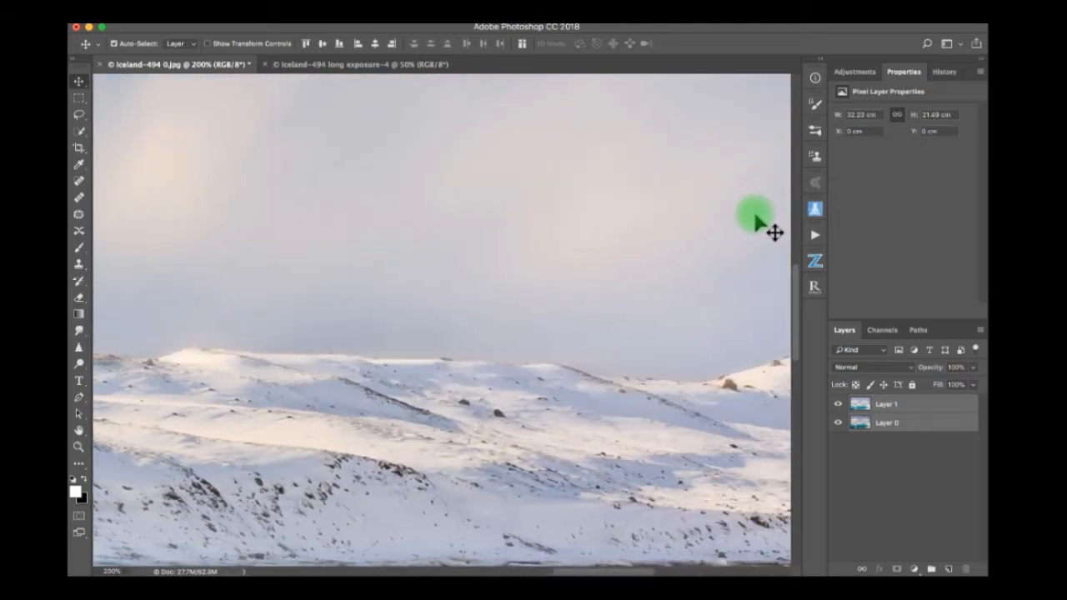
scroll(774, 233, up, 2)
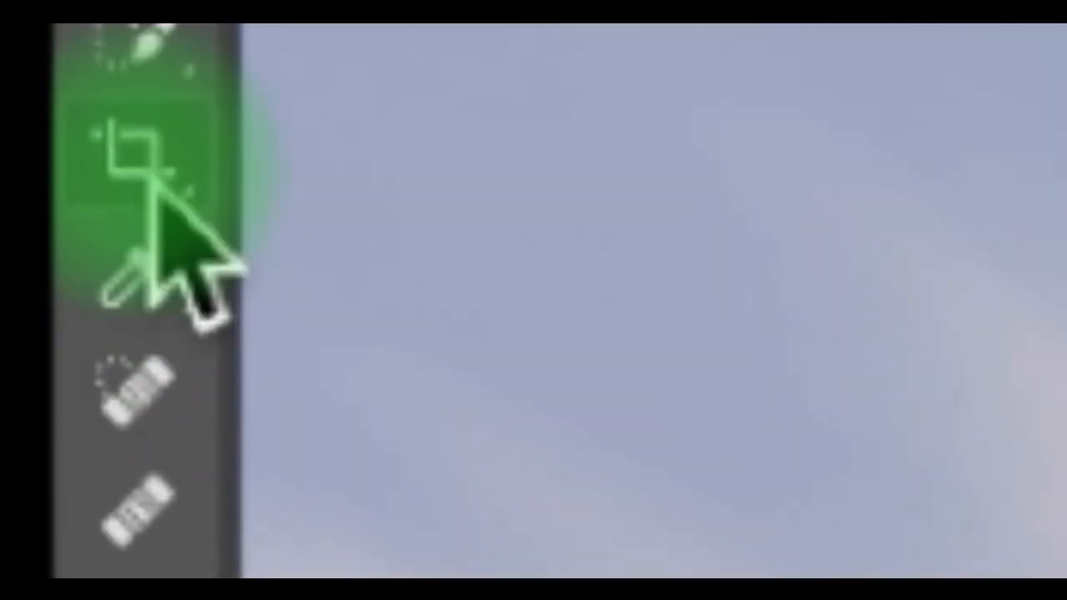
click(79, 148)
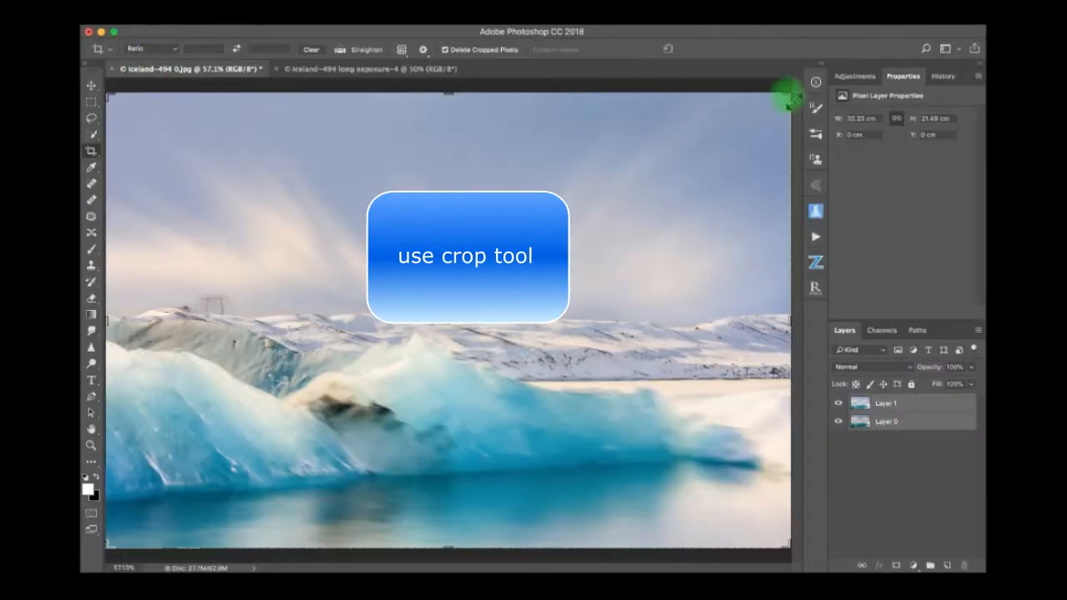
drag(788, 99, 786, 102)
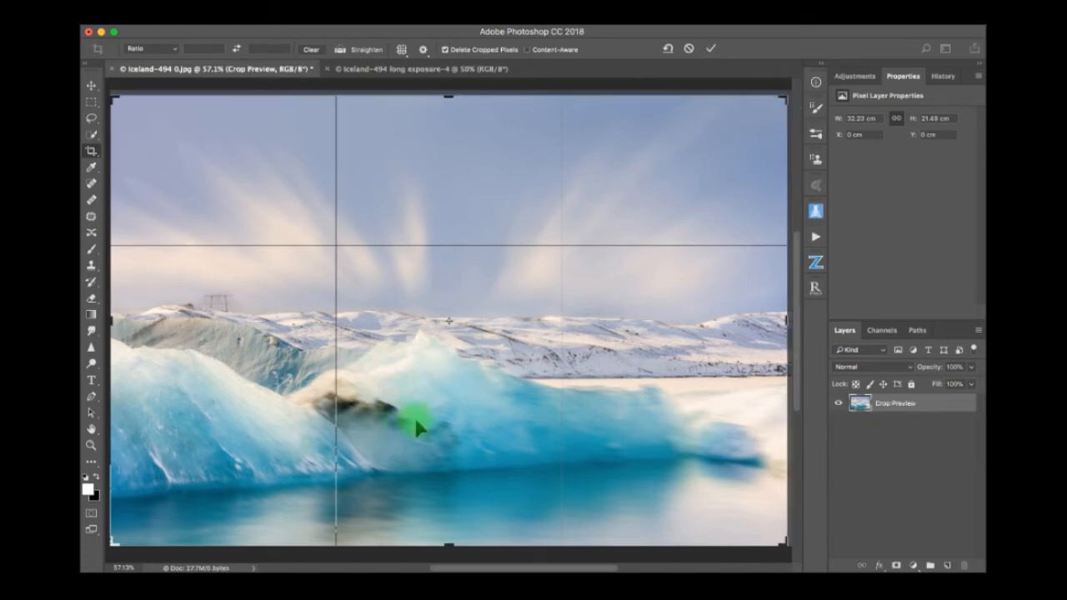
mouse_move(427, 410)
mouse_down()
mouse_move(427, 394)
mouse_move(426, 424)
mouse_move(430, 414)
mouse_up()
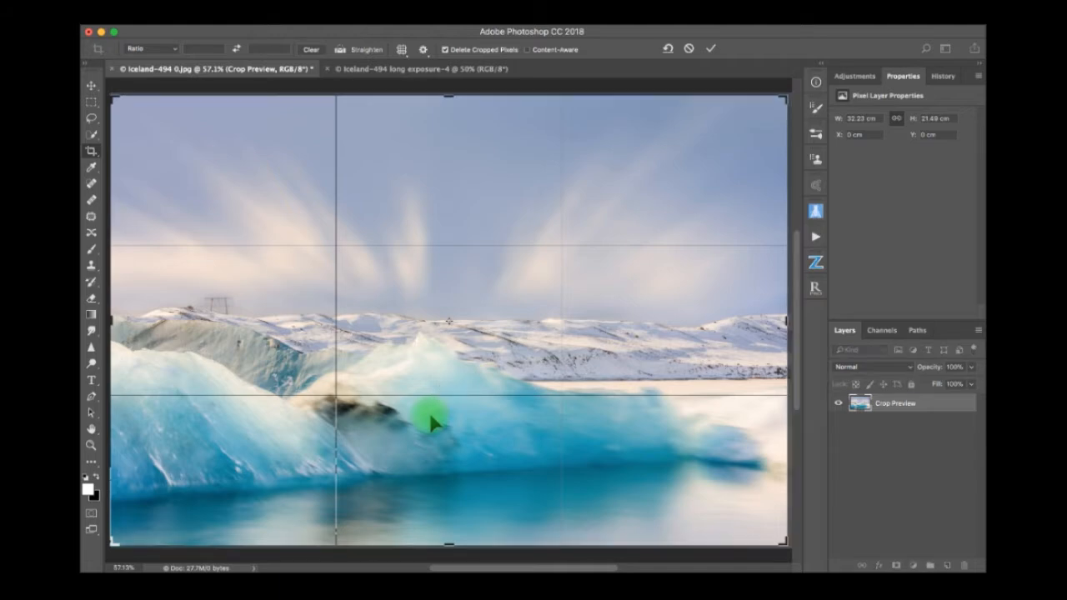
key(Return)
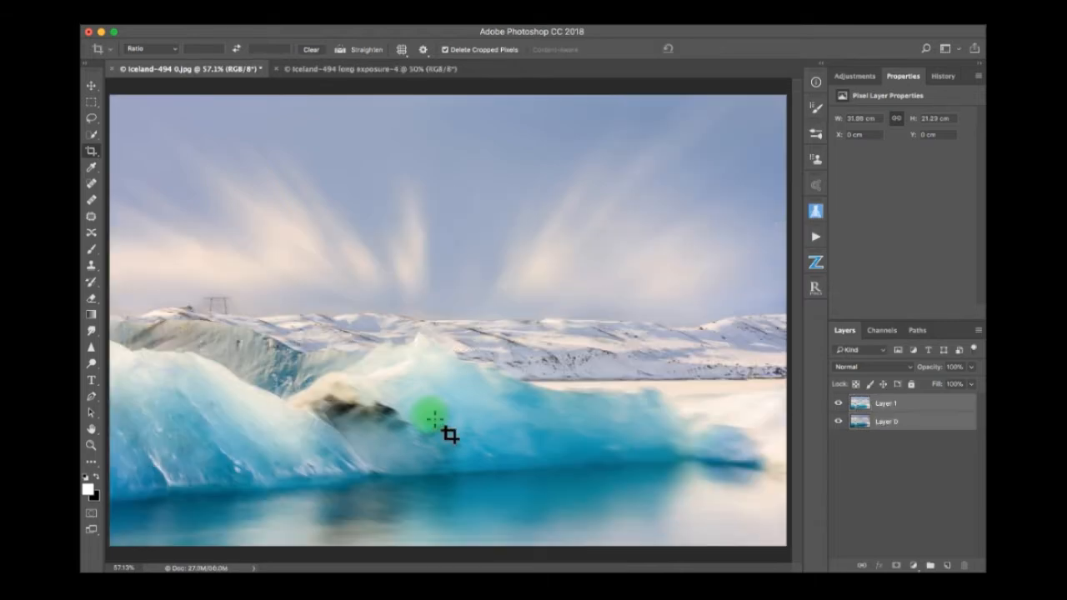
Close the separate long exposure document without saving its changes.
click(323, 72)
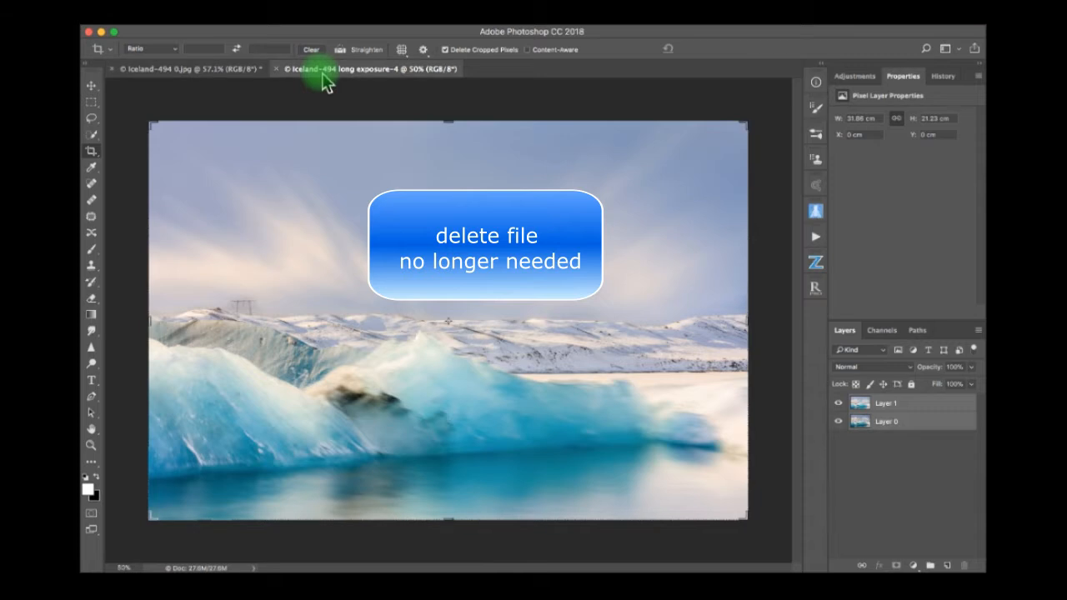
click(280, 72)
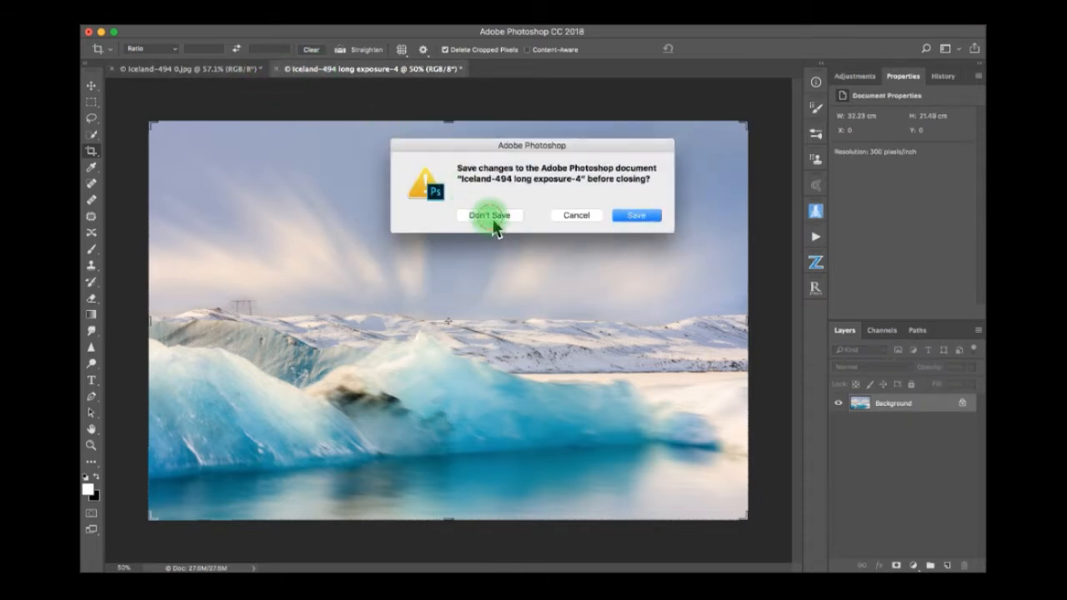
click(491, 218)
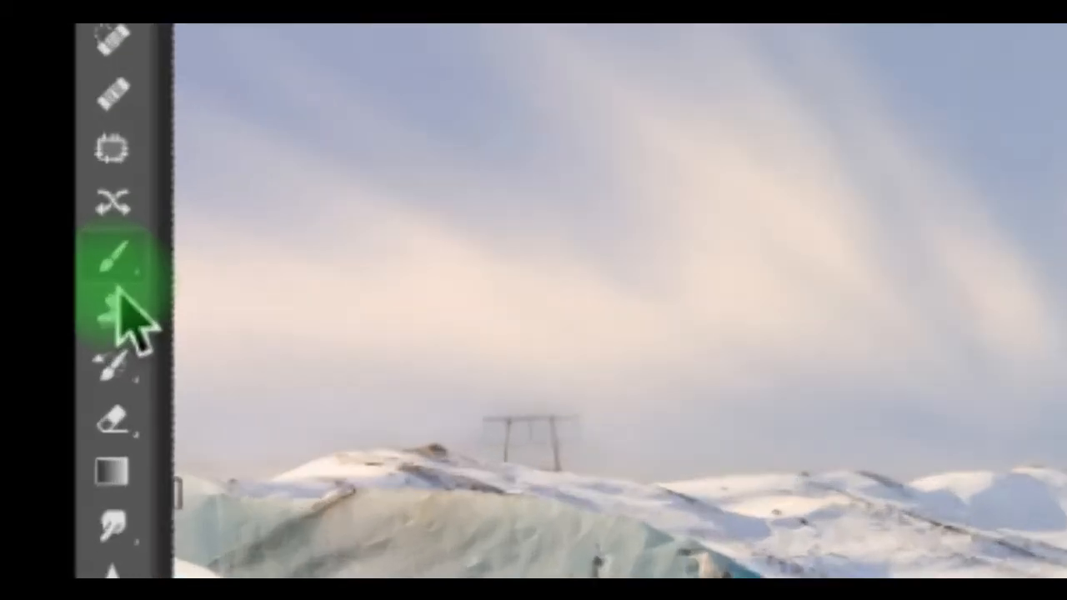
Choose the Brush tool and add a white layer mask to the long exposure layer, Layer 1.
click(92, 256)
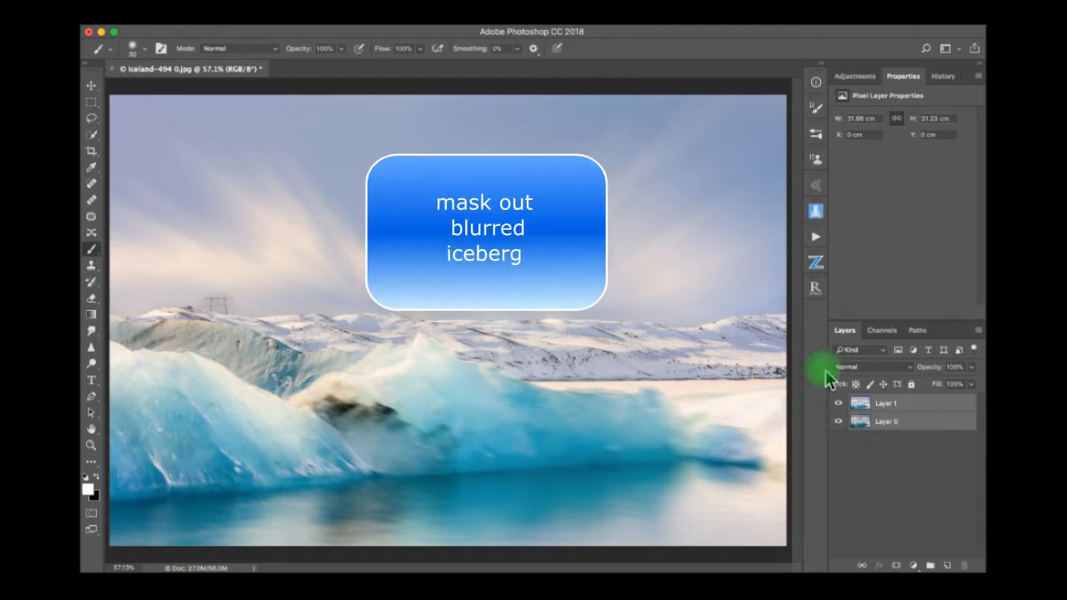
click(905, 408)
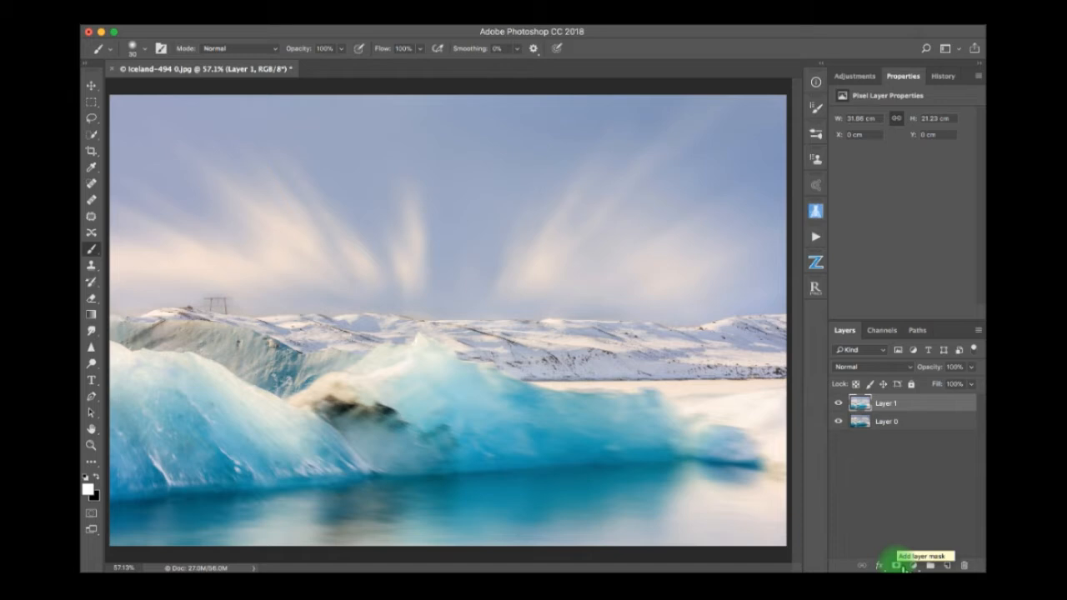
click(898, 566)
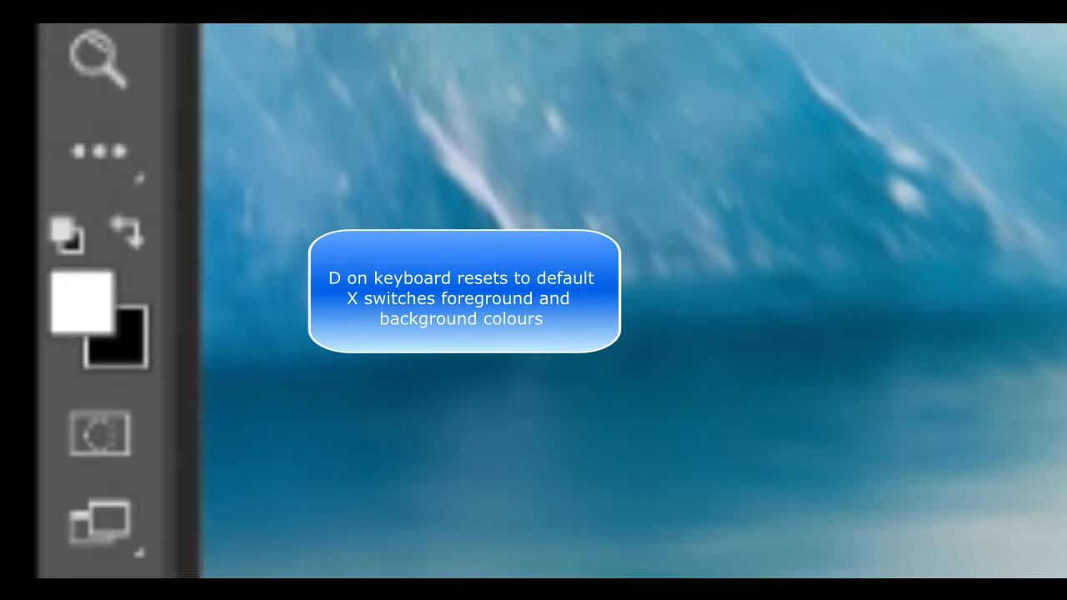
Paint black over the blurred iceberg on Layer 1's mask using a Soft Round brush with 0% hardness and size 400.
key(d)
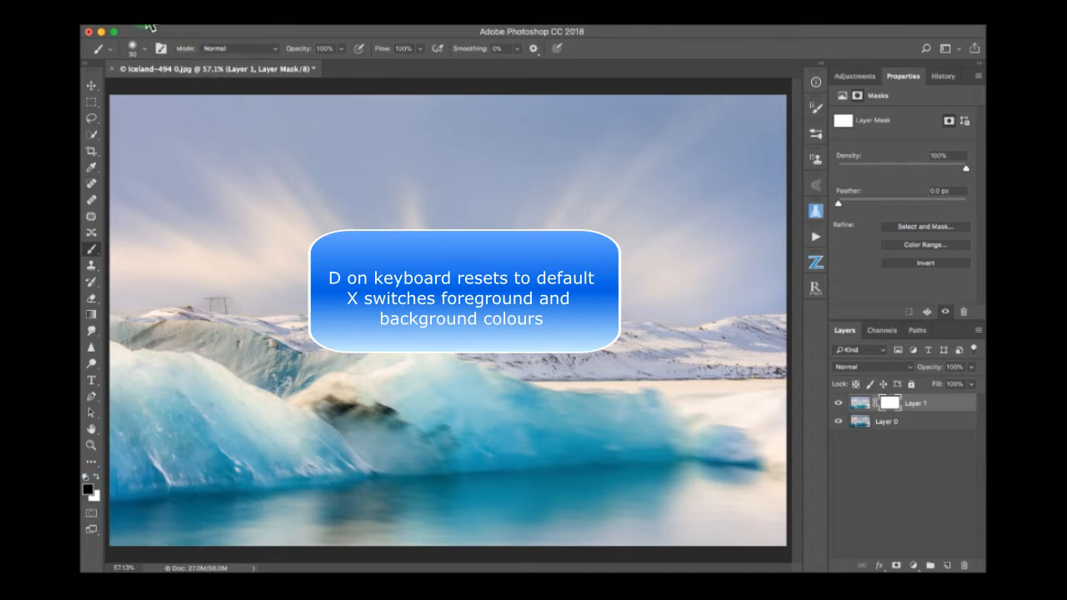
click(148, 60)
drag(179, 111, 145, 121)
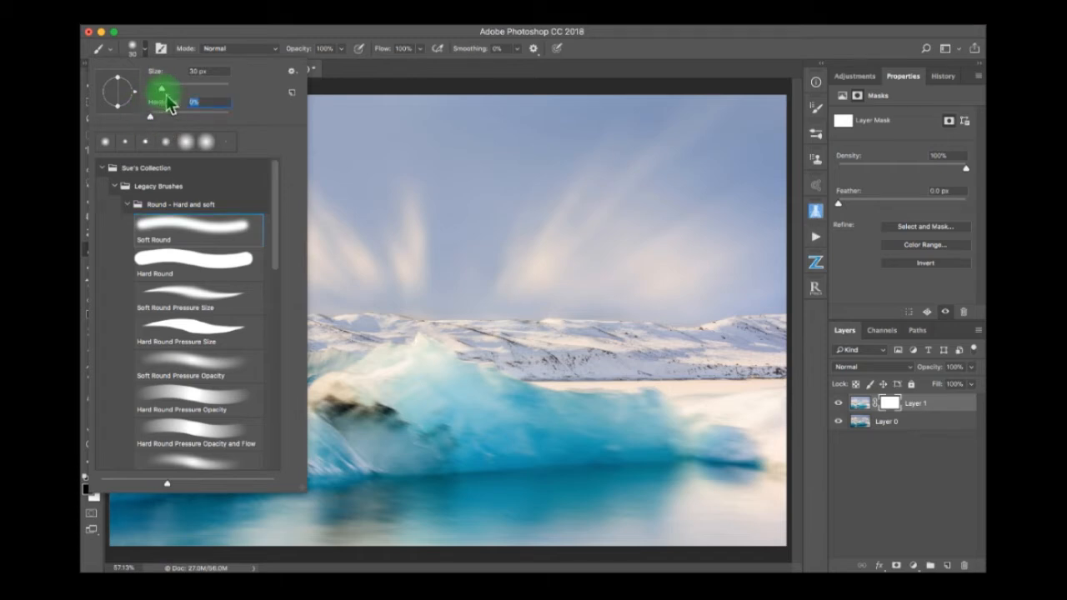
click(385, 95)
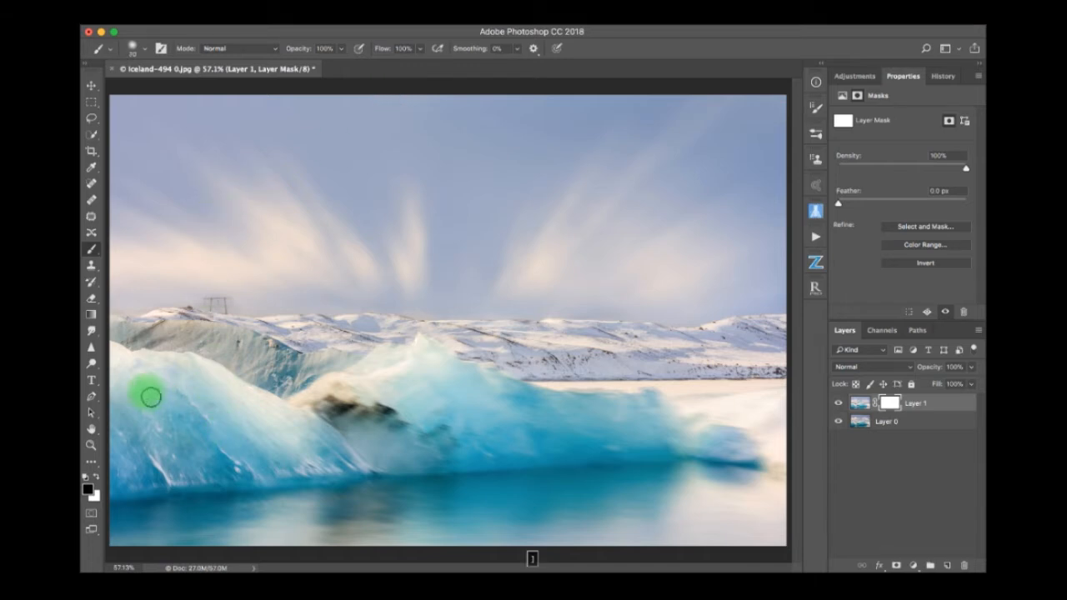
key(bracketright)
key(bracketright)
key(bracketright)
key(bracketright)
key(bracketright)
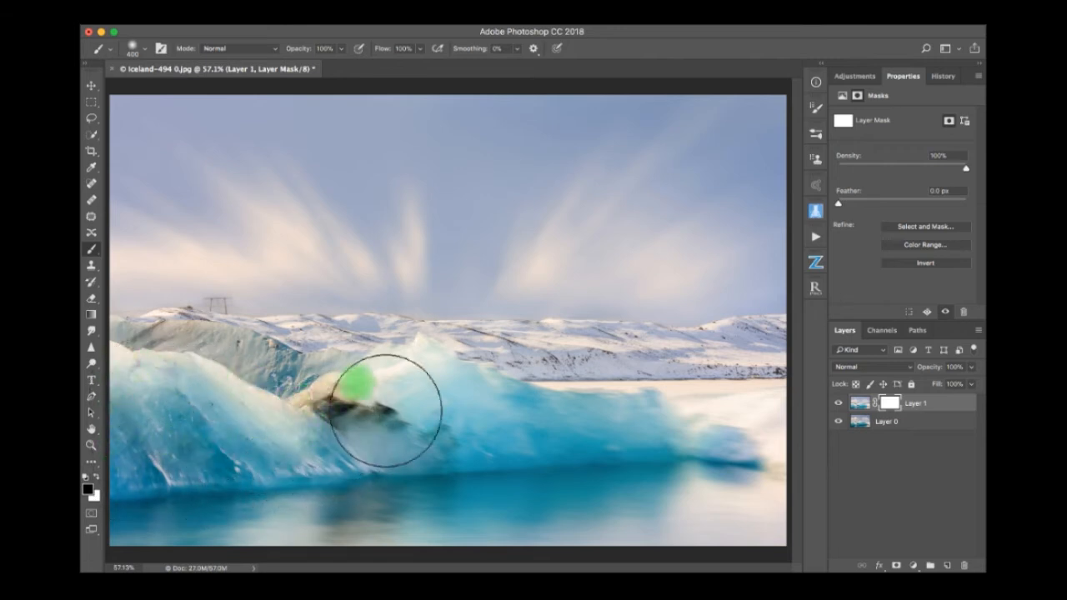
mouse_move(433, 400)
mouse_down()
mouse_move(400, 393)
mouse_move(467, 388)
mouse_move(519, 428)
mouse_move(309, 470)
mouse_move(504, 461)
mouse_move(586, 443)
mouse_move(686, 454)
mouse_move(705, 441)
mouse_move(787, 452)
mouse_move(823, 474)
mouse_move(764, 457)
mouse_move(607, 449)
mouse_move(689, 434)
mouse_move(520, 464)
mouse_move(613, 445)
mouse_move(667, 448)
mouse_move(482, 456)
mouse_move(525, 460)
mouse_move(243, 489)
mouse_move(355, 483)
mouse_move(131, 496)
mouse_move(326, 458)
mouse_move(460, 472)
mouse_up()
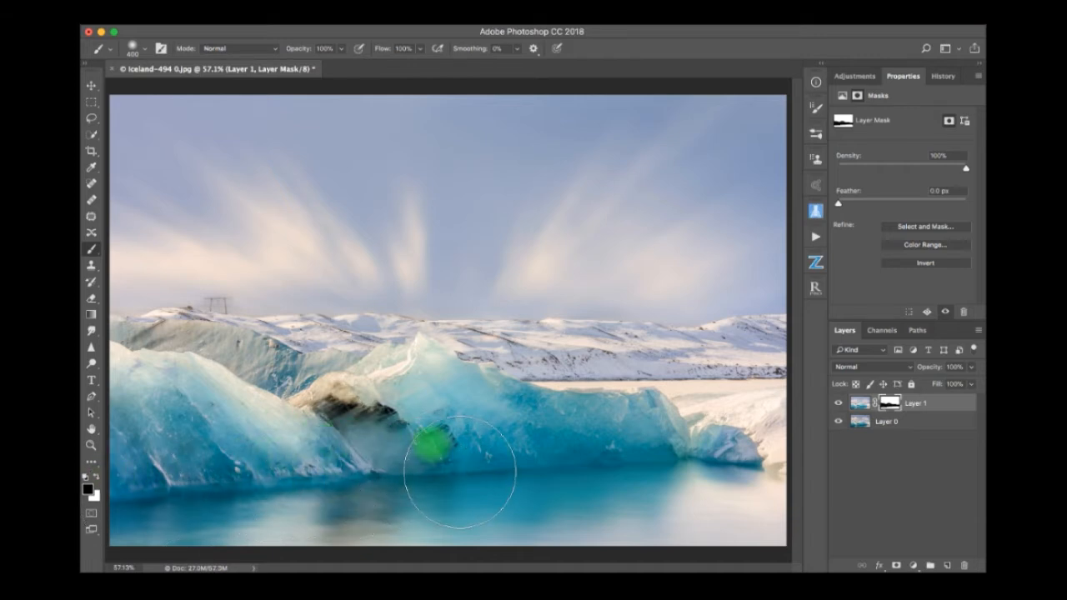
Reduce the brush to size 70 and paint black on Layer 1's mask along the iceberg's waterline near the image's left edge.
key(ctrl+equal)
key(ctrl+equal)
key(ctrl+equal)
key(ctrl+equal)
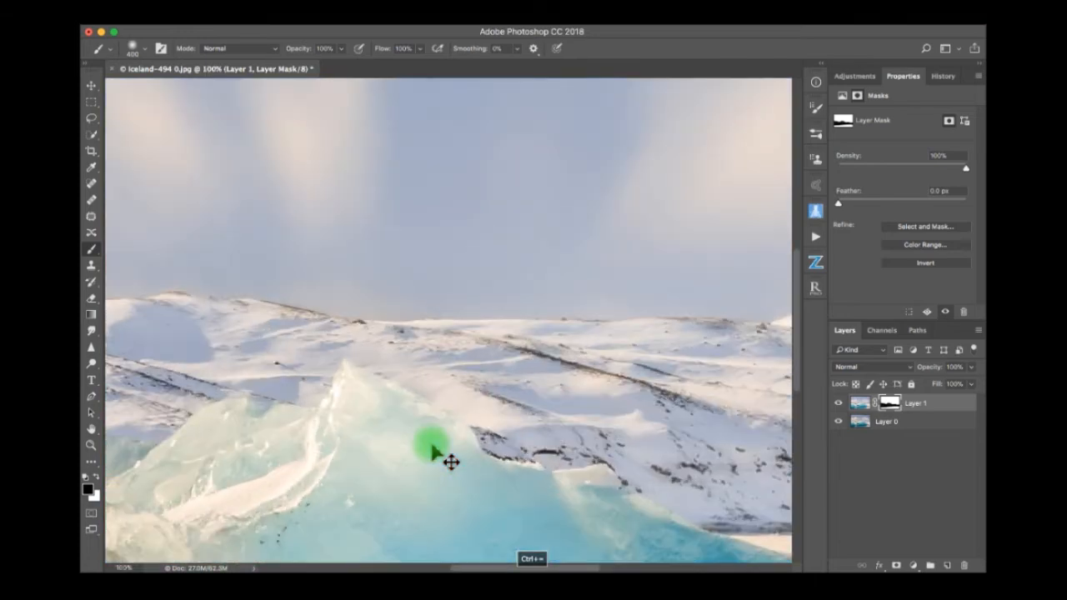
scroll(431, 444, down, 15)
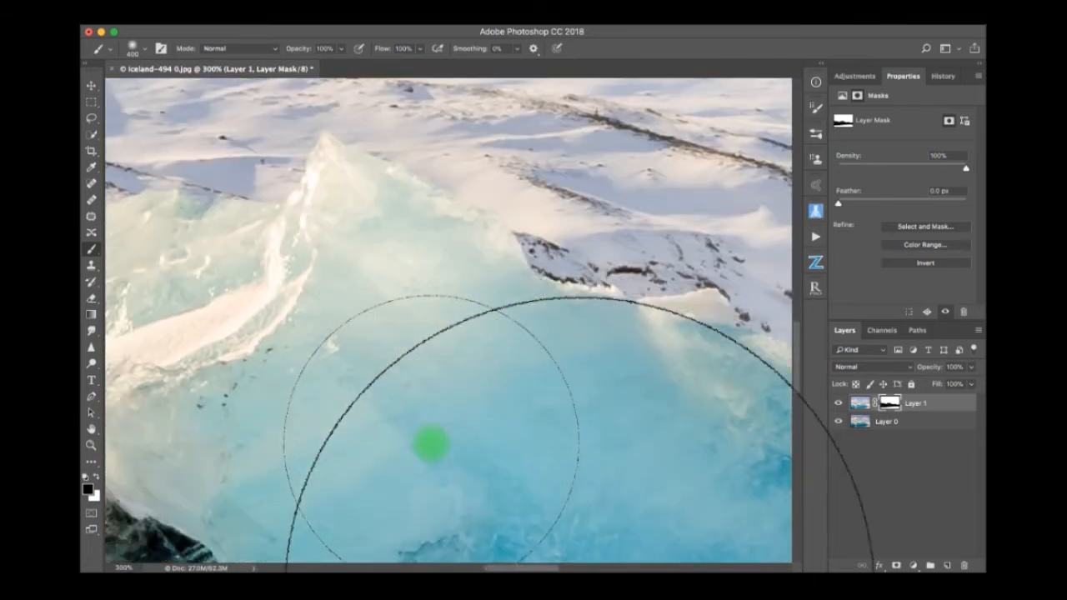
scroll(431, 444, left, 10)
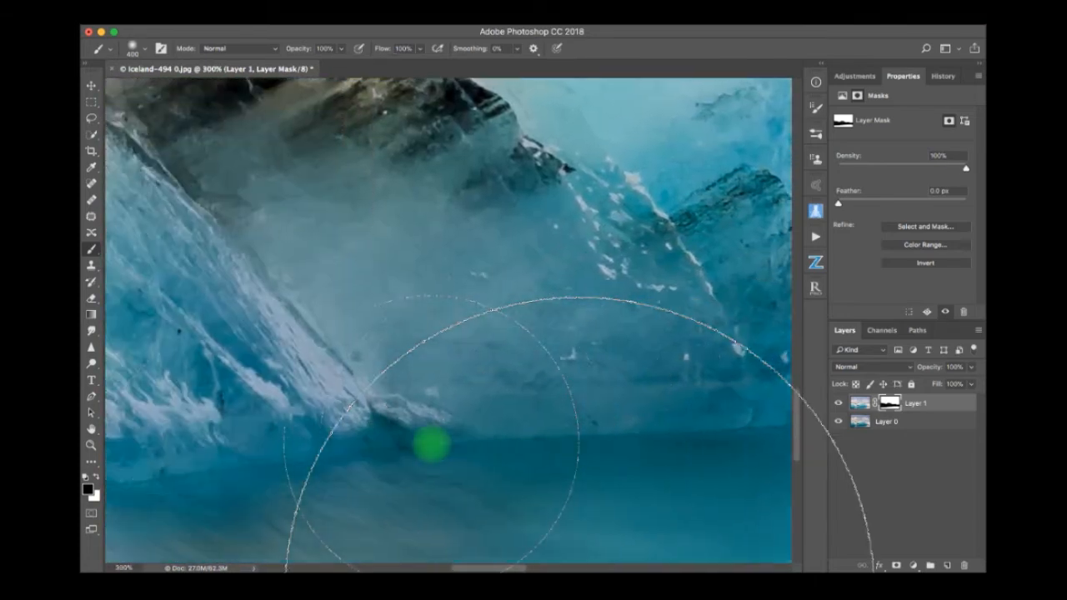
scroll(431, 444, left, 12)
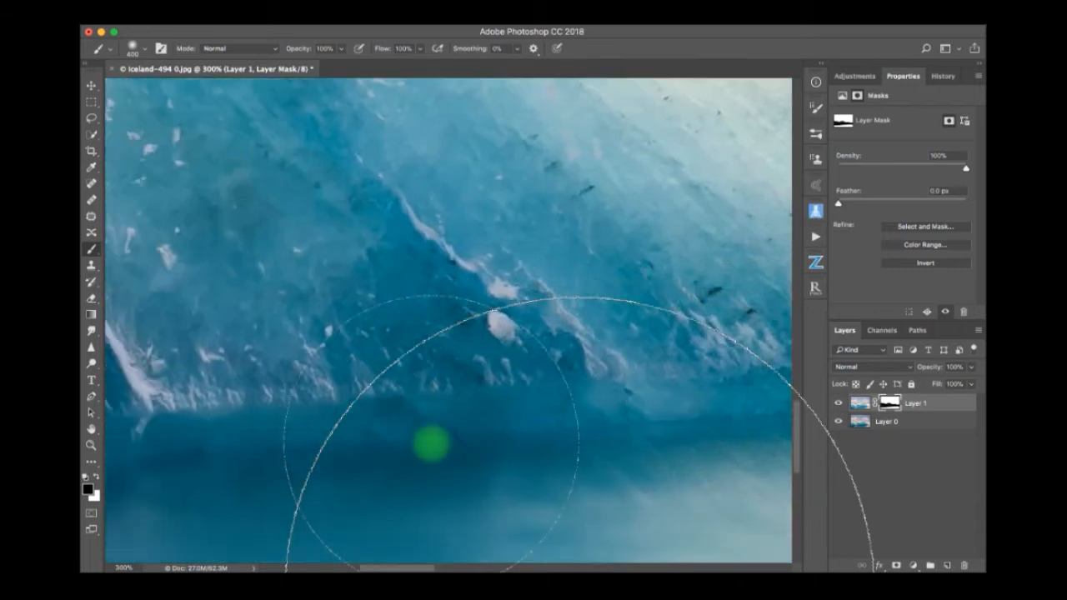
scroll(431, 444, right, 3)
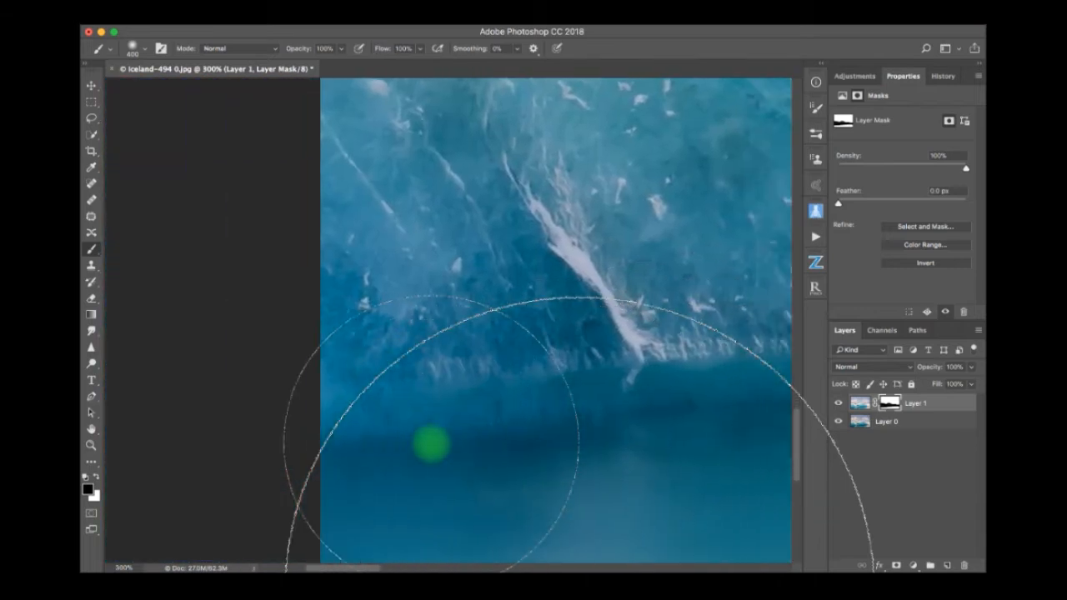
key(bracketleft)
key(bracketleft)
key(bracketleft)
key(bracketleft)
key(bracketleft)
key(bracketleft)
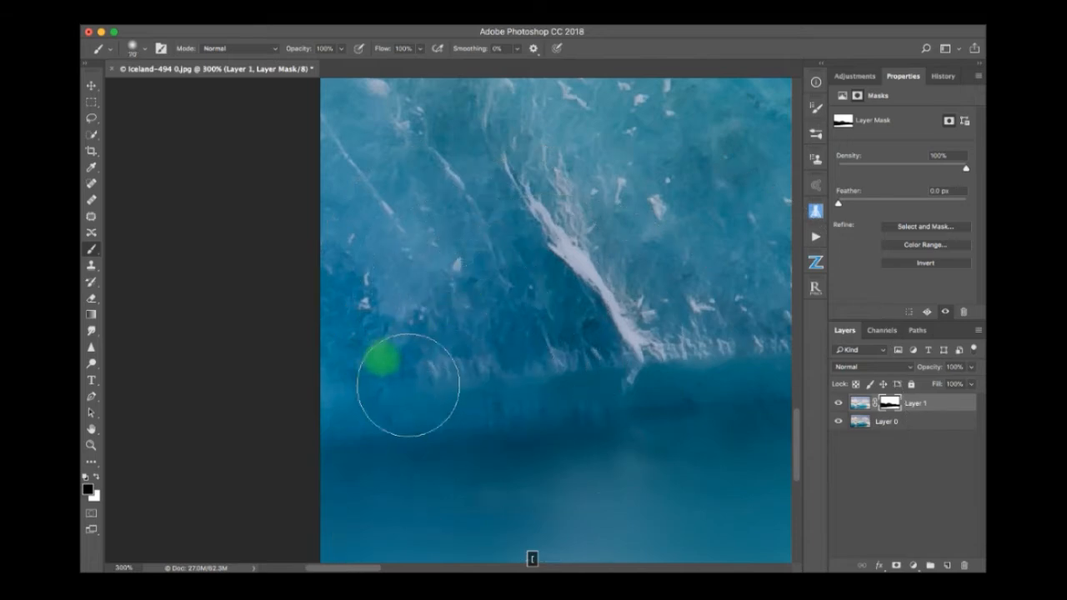
mouse_move(557, 401)
mouse_down()
mouse_move(383, 437)
mouse_move(377, 397)
mouse_move(386, 438)
mouse_move(670, 391)
mouse_move(716, 393)
mouse_up()
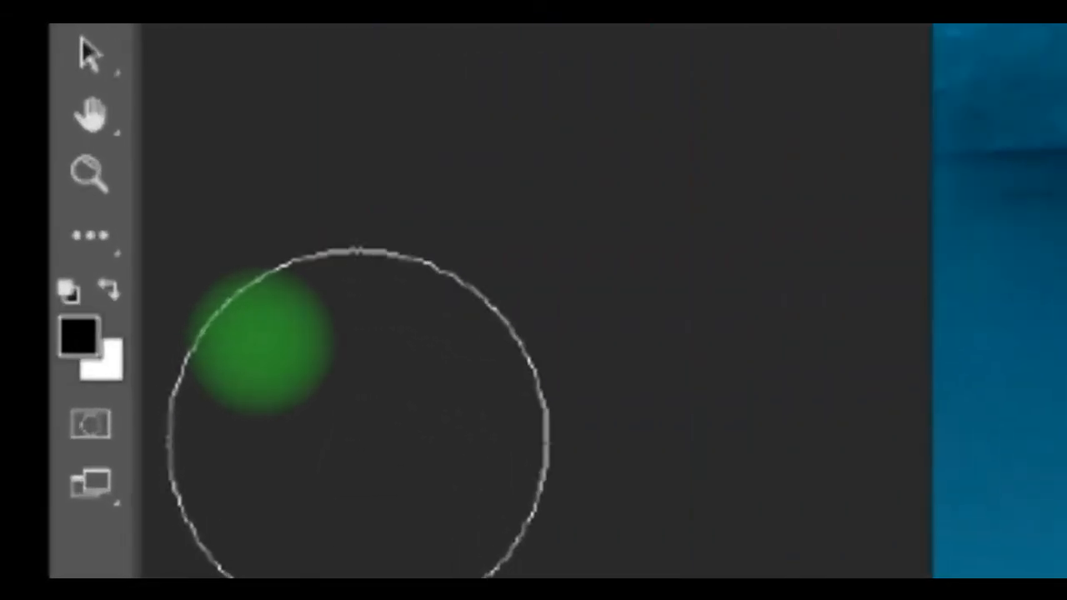
Refine Layer 1's mask along the left iceberg's waterline toward the central rock, painting white over water and black over ice.
key(x)
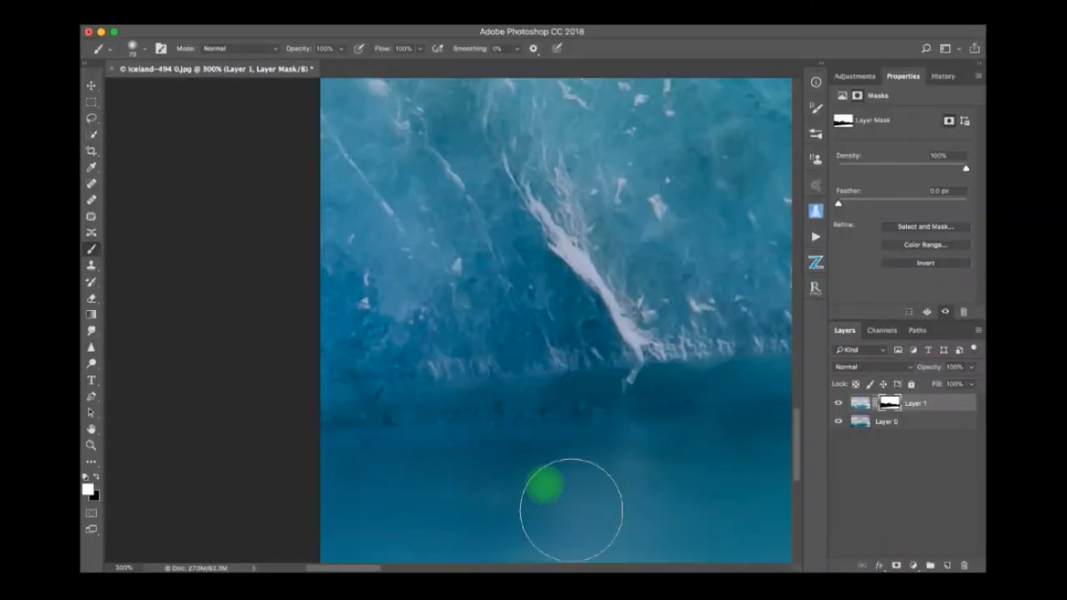
scroll(686, 413, left, 3)
scroll(686, 410, right, 10)
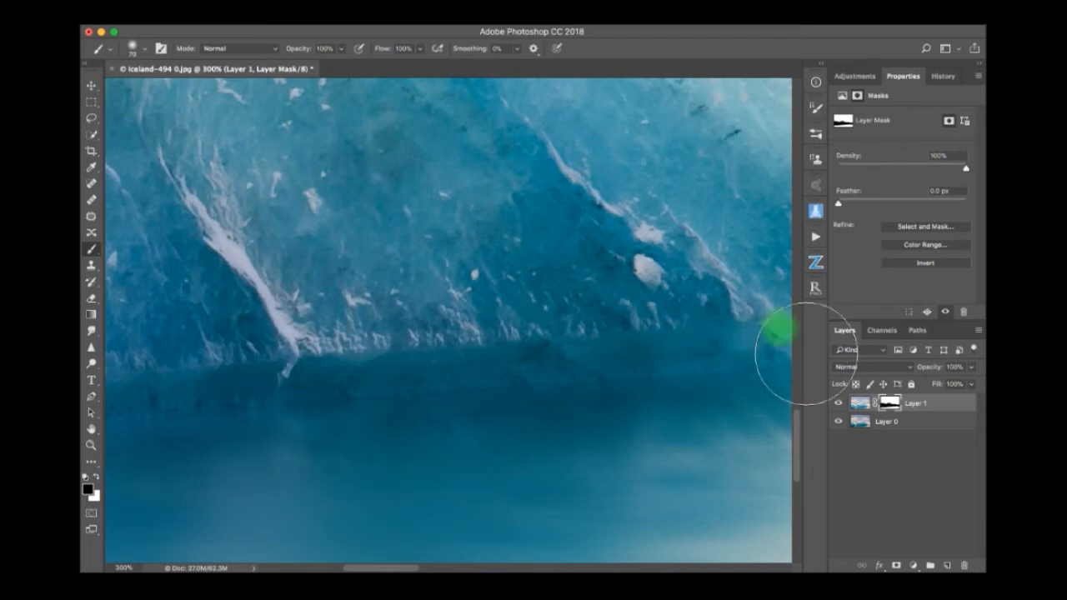
scroll(562, 355, right, 5)
scroll(561, 359, right, 2)
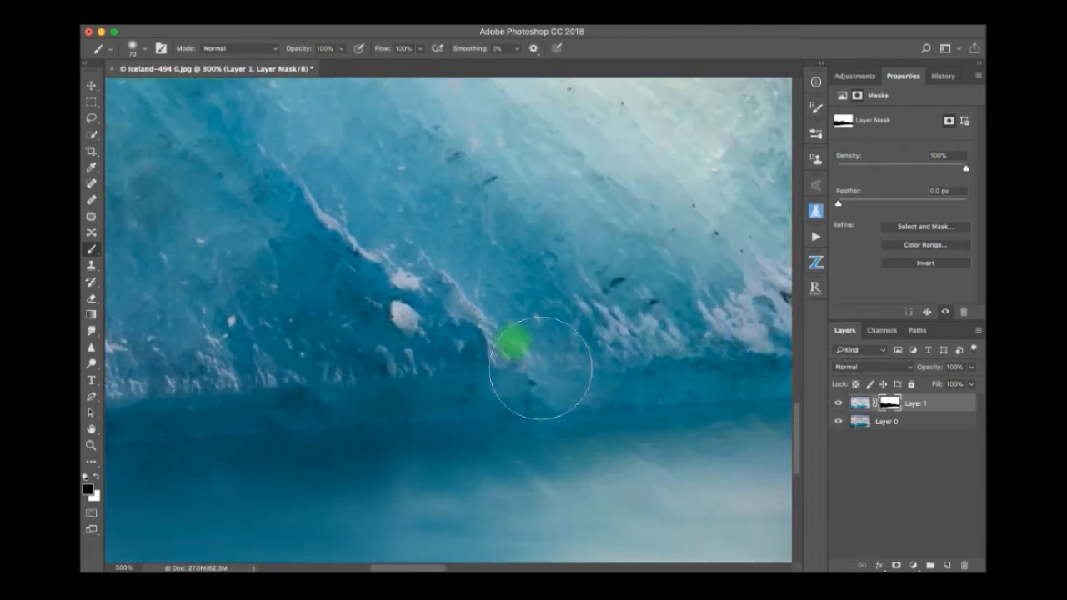
scroll(417, 375, right, 6)
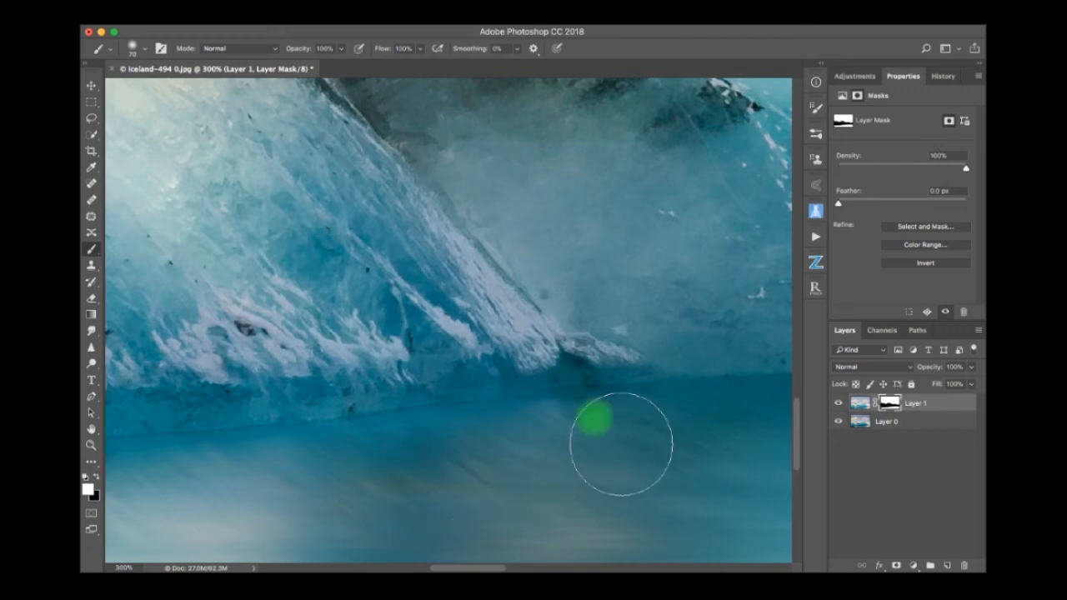
Recheck the left iceberg's waterline and touch up the mask along its foot, keeping the ice sharp and the water smooth.
scroll(321, 521, left, 5)
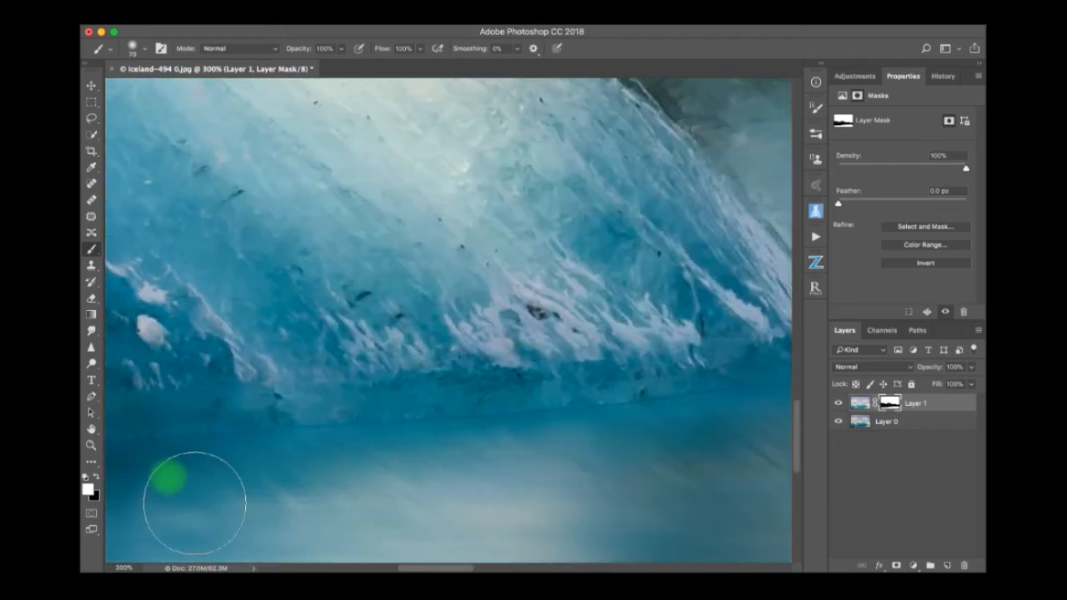
scroll(280, 503, left, 5)
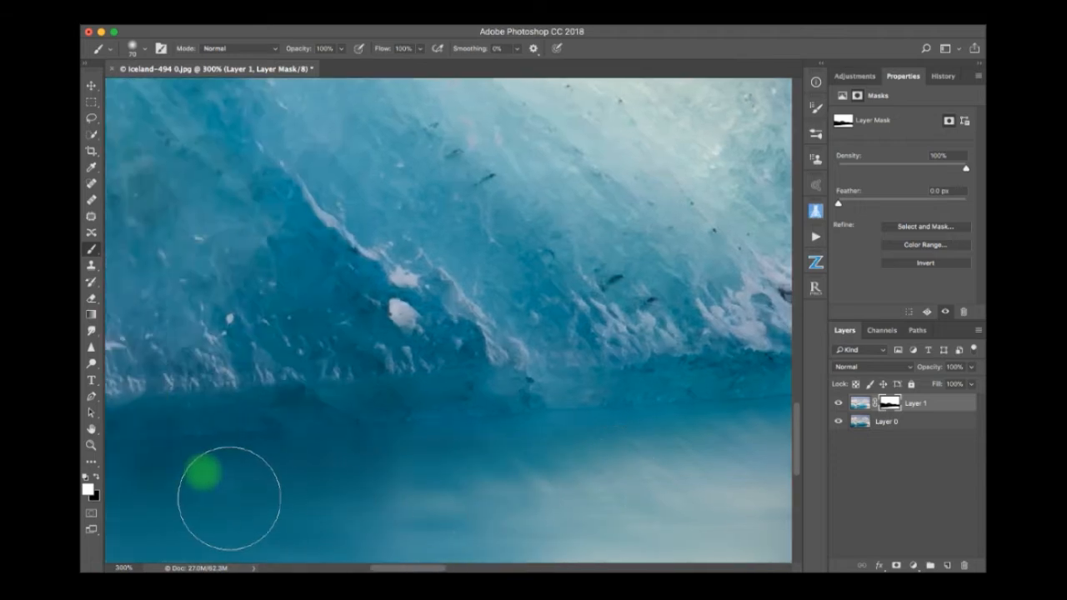
scroll(150, 502, left, 5)
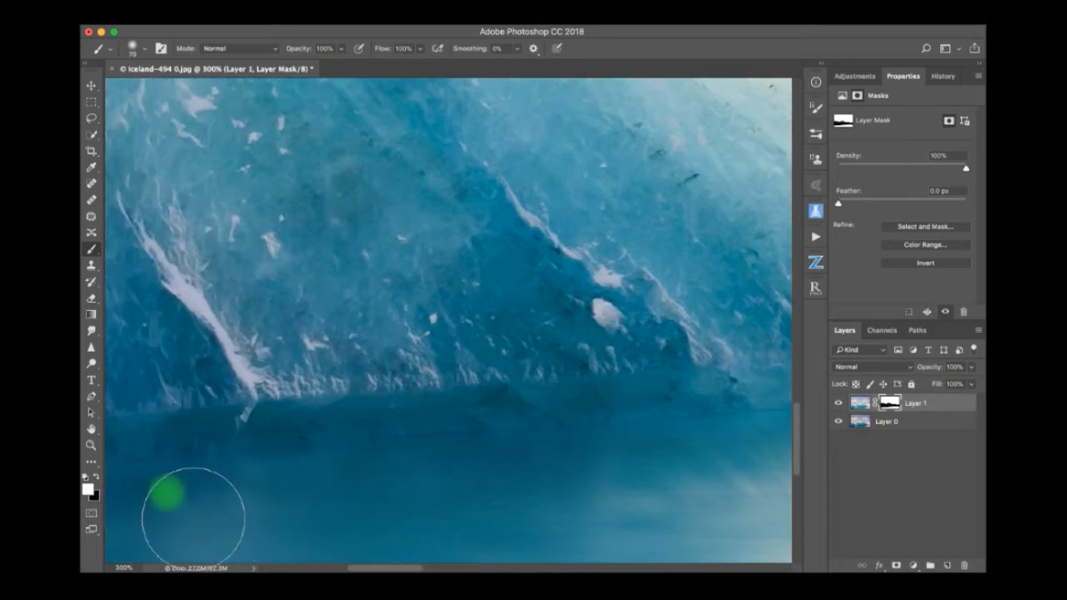
scroll(156, 517, left, 5)
scroll(192, 510, left, 10)
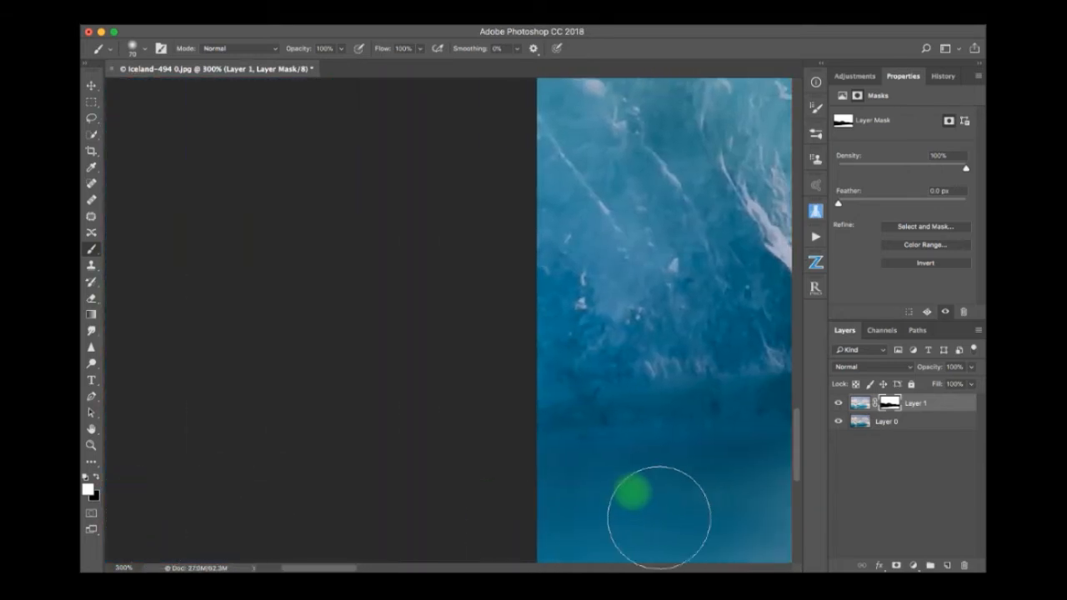
scroll(656, 507, right, 10)
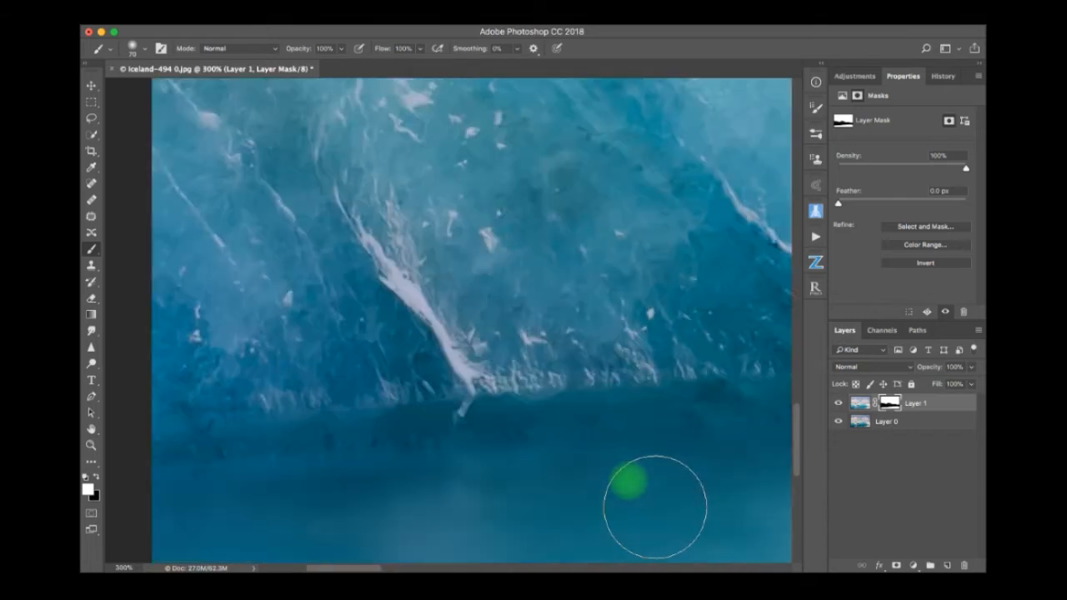
scroll(655, 507, right, 6)
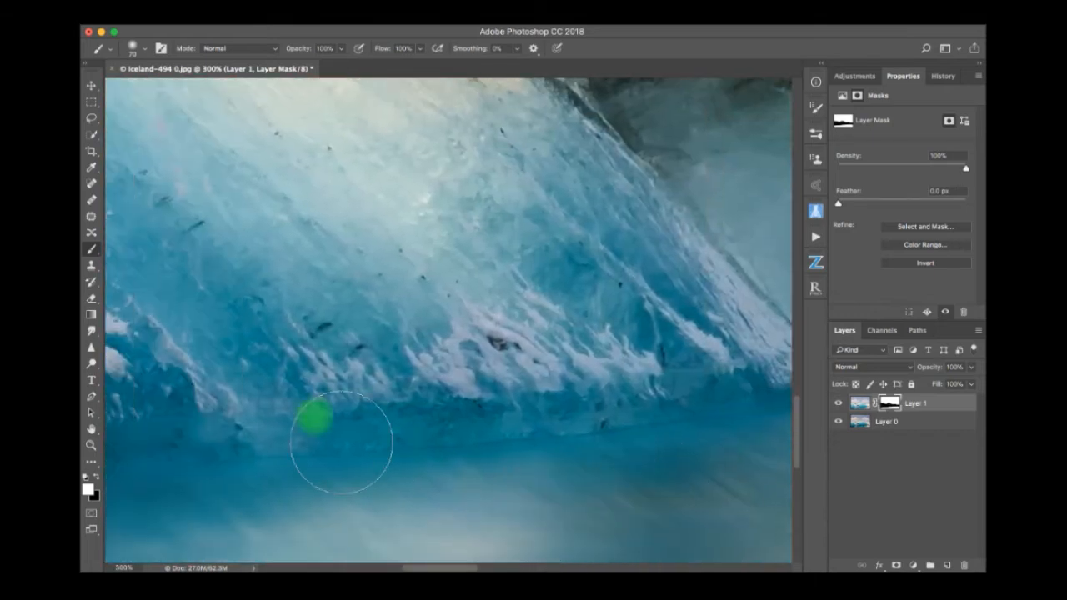
mouse_move(342, 442)
mouse_down()
mouse_move(286, 427)
mouse_move(238, 437)
mouse_move(470, 443)
mouse_move(767, 410)
mouse_move(575, 399)
mouse_up()
key(x)
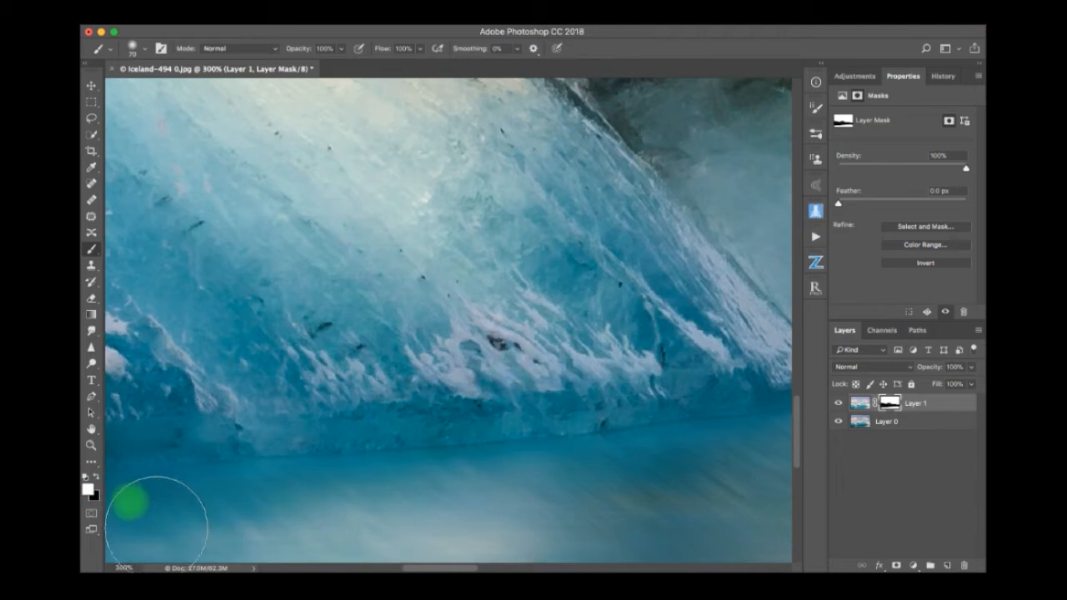
mouse_move(156, 530)
mouse_down()
mouse_move(348, 525)
mouse_move(137, 533)
mouse_move(337, 534)
mouse_up()
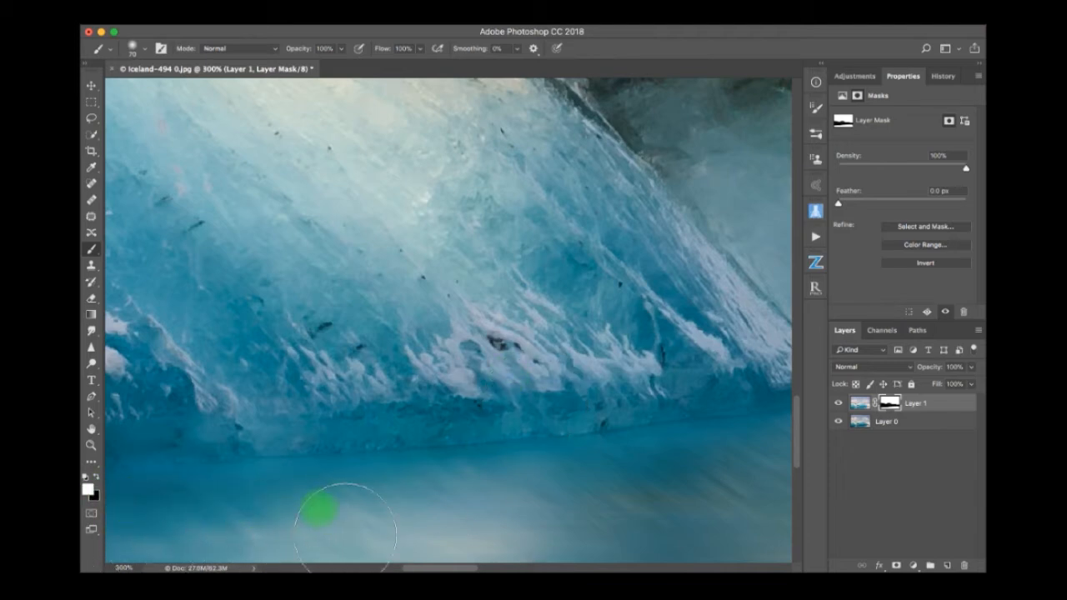
Paint black on the mask along the waterline below the dark rock in the middle of the iceberg.
scroll(345, 534, right, 6)
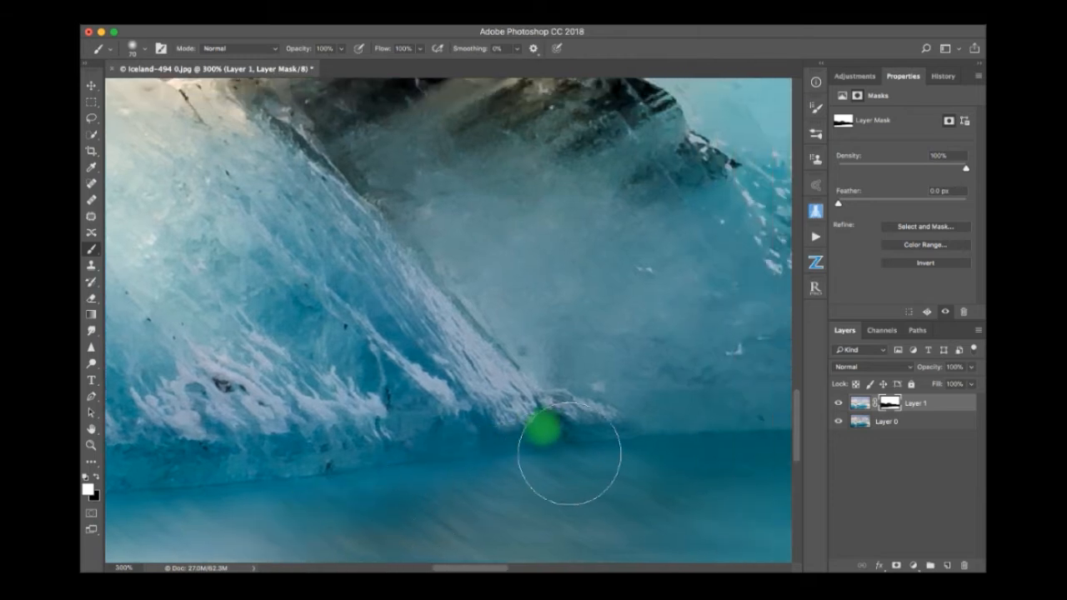
scroll(576, 445, right, 8)
scroll(576, 446, up, 3)
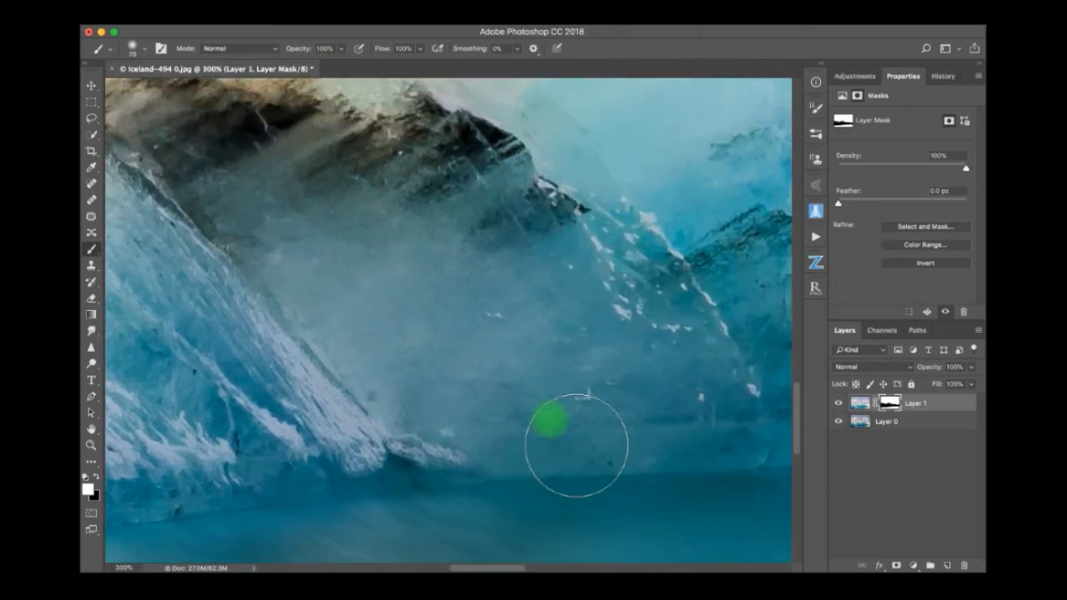
key(x)
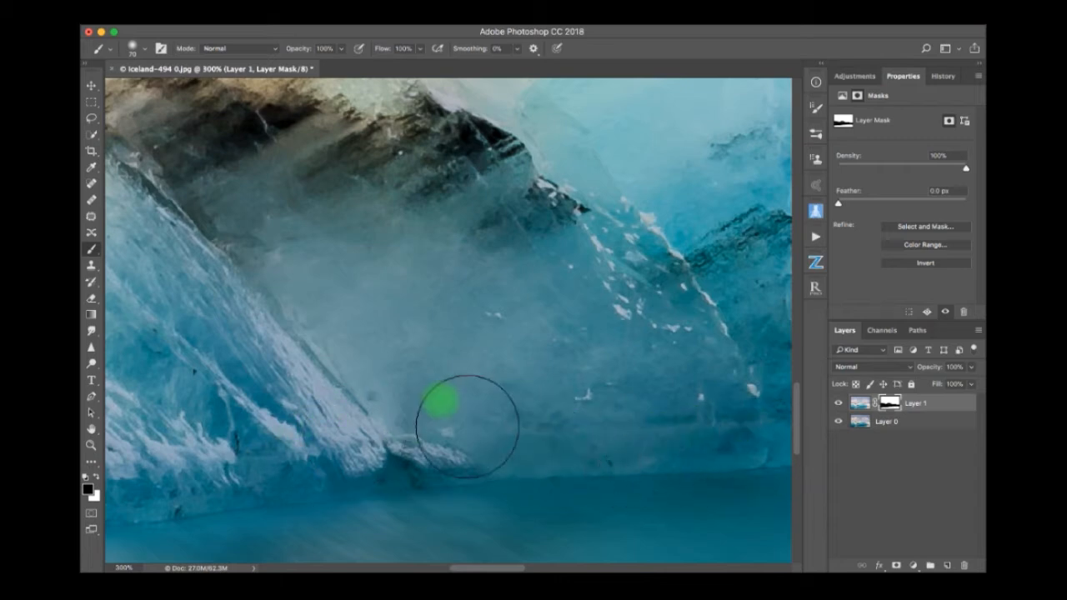
scroll(678, 424, right, 5)
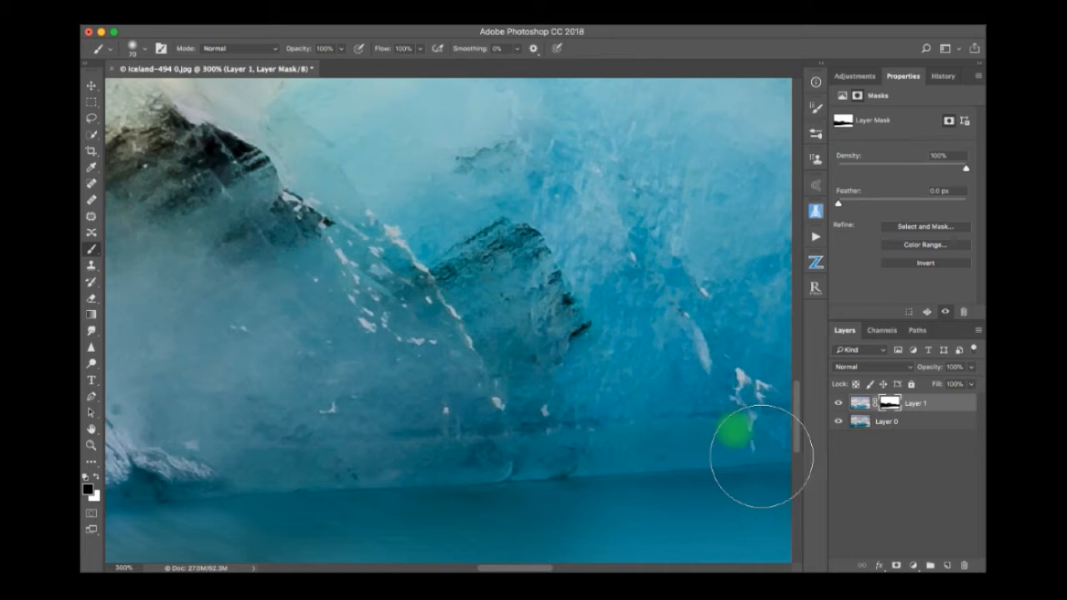
scroll(512, 440, right, 6)
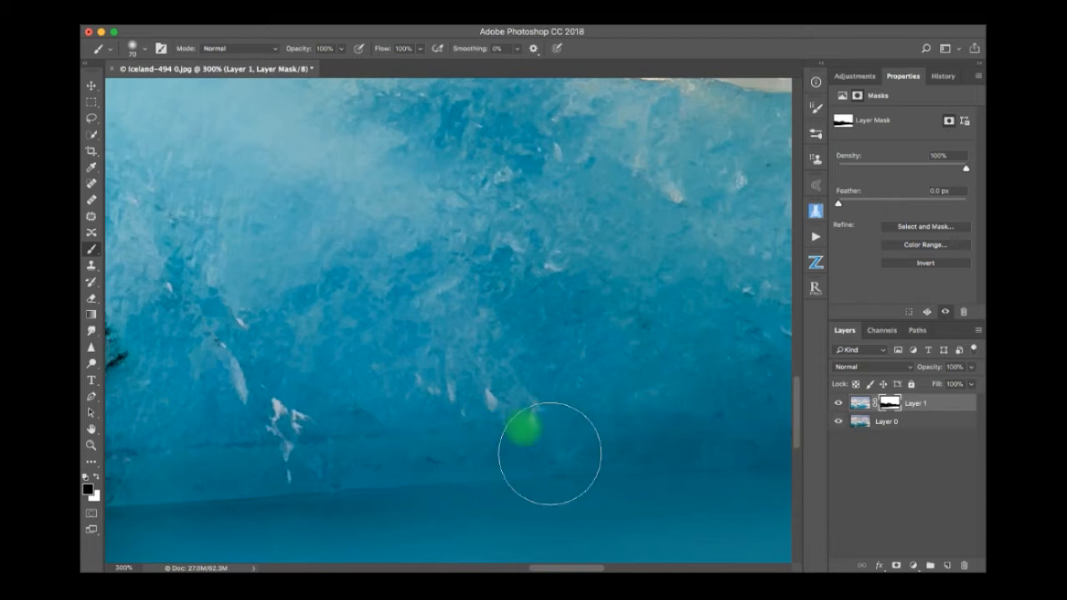
Clean up the mask at the central blue ice's waterline, painting white over the water and black over the ice edge.
key(x)
mouse_move(650, 503)
mouse_down()
mouse_move(848, 503)
mouse_move(452, 542)
mouse_move(710, 516)
mouse_move(596, 542)
mouse_move(187, 551)
mouse_move(462, 547)
mouse_move(202, 560)
mouse_move(235, 494)
mouse_move(174, 503)
mouse_move(861, 452)
mouse_up()
key(x)
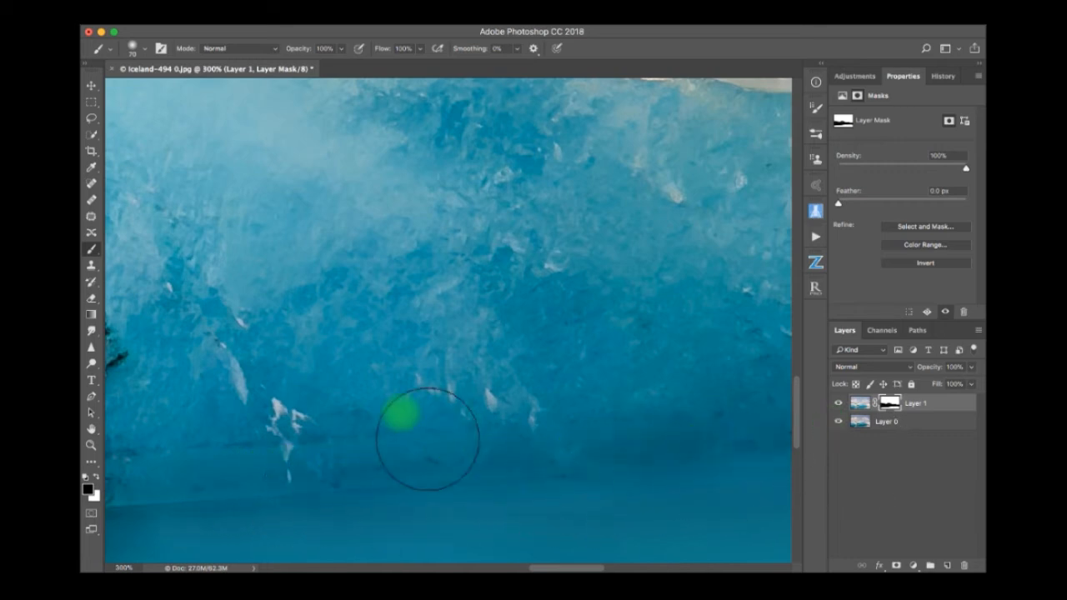
scroll(429, 441, left, 10)
scroll(427, 439, down, 5)
scroll(427, 439, left, 5)
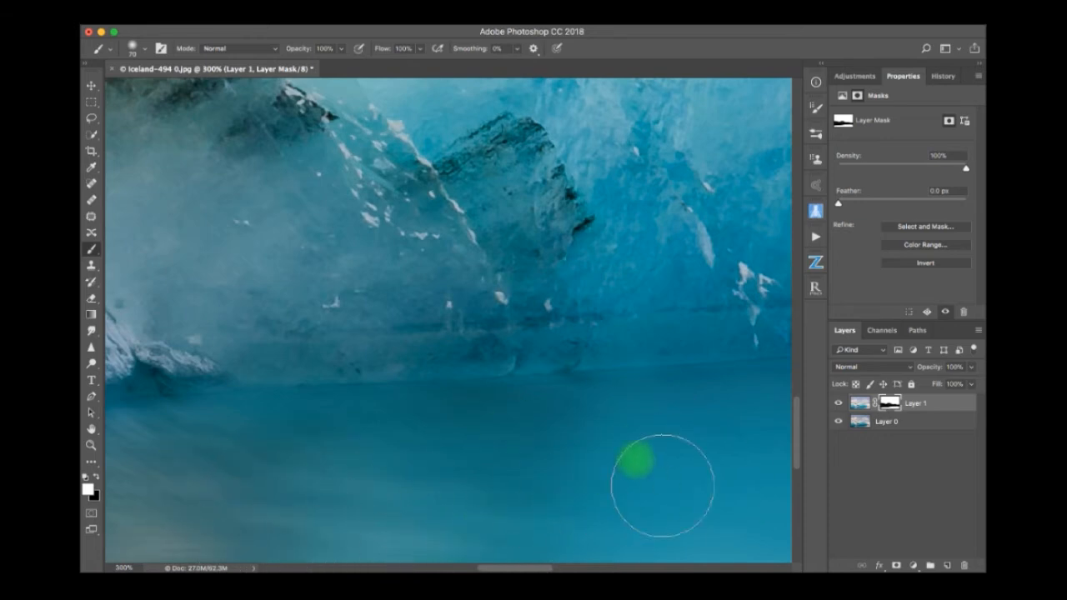
Paint black on the mask over the blurred foot of the blue iceberg's right part, up to the smaller iceberg.
scroll(743, 446, right, 10)
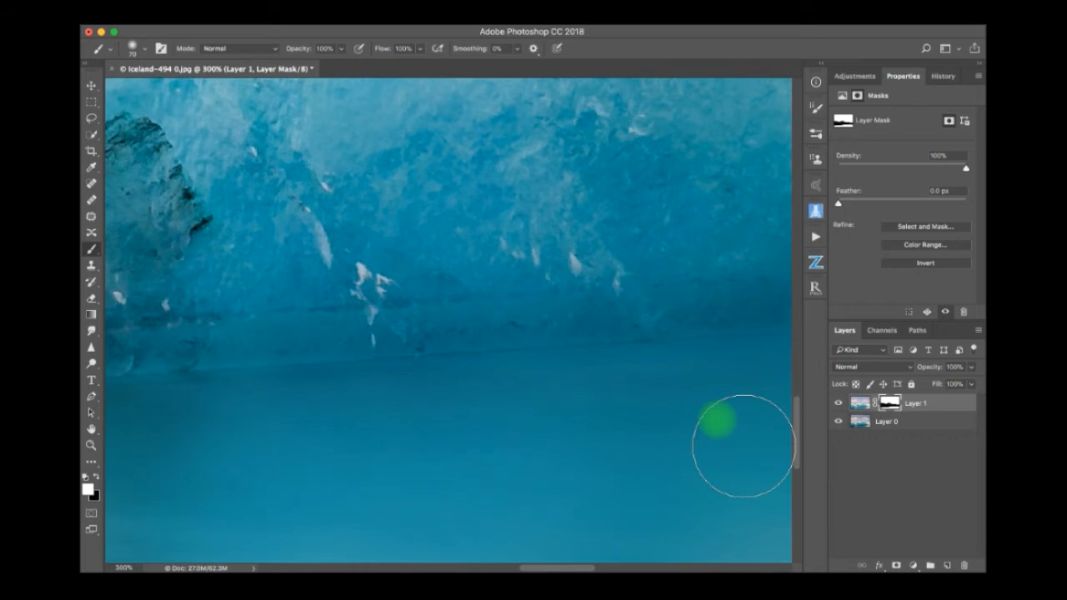
scroll(744, 446, right, 10)
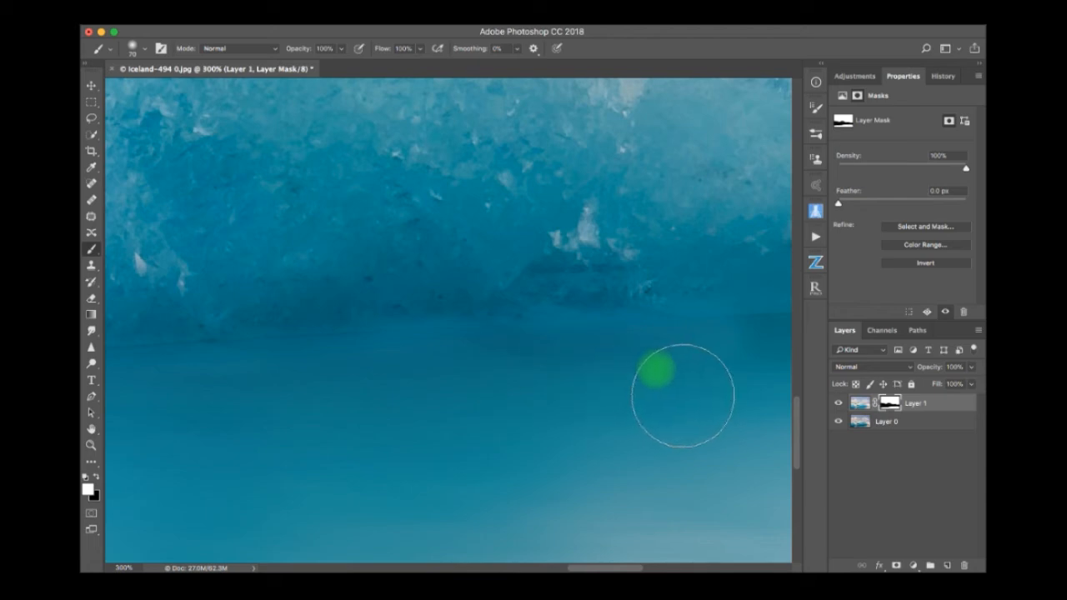
mouse_move(410, 325)
mouse_down()
mouse_move(529, 312)
mouse_move(699, 316)
mouse_move(501, 316)
mouse_move(701, 306)
mouse_up()
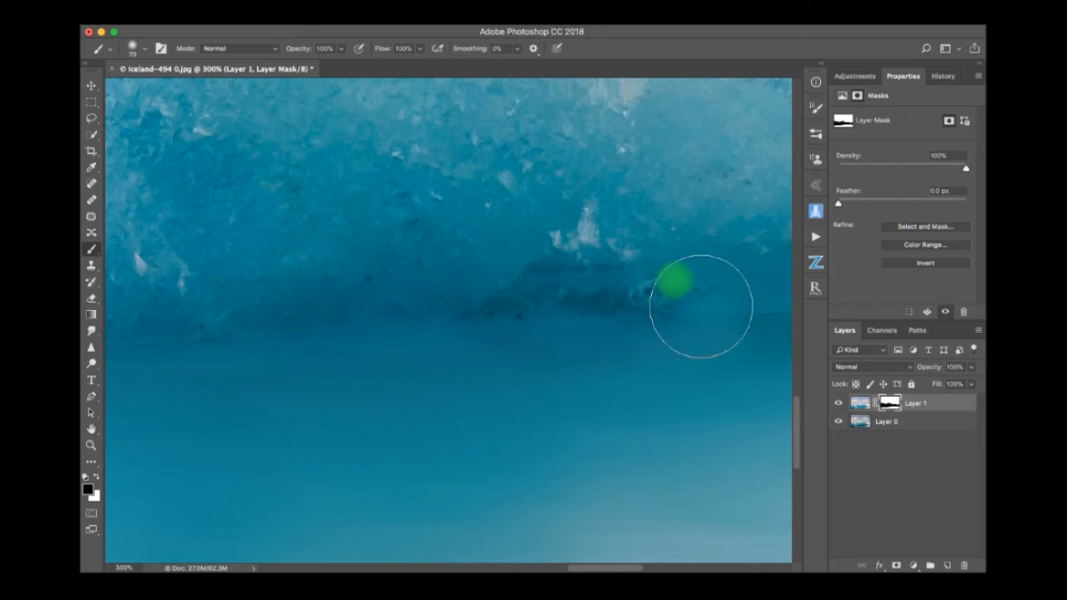
scroll(701, 306, right, 6)
mouse_move(621, 296)
mouse_down()
mouse_move(561, 306)
mouse_move(763, 289)
mouse_move(631, 279)
mouse_move(465, 290)
mouse_move(698, 264)
mouse_move(436, 399)
mouse_move(554, 414)
mouse_move(537, 382)
mouse_move(545, 371)
mouse_move(737, 367)
mouse_move(552, 386)
mouse_move(365, 383)
mouse_move(390, 390)
mouse_move(277, 401)
mouse_move(409, 389)
mouse_move(658, 402)
mouse_up()
key(x)
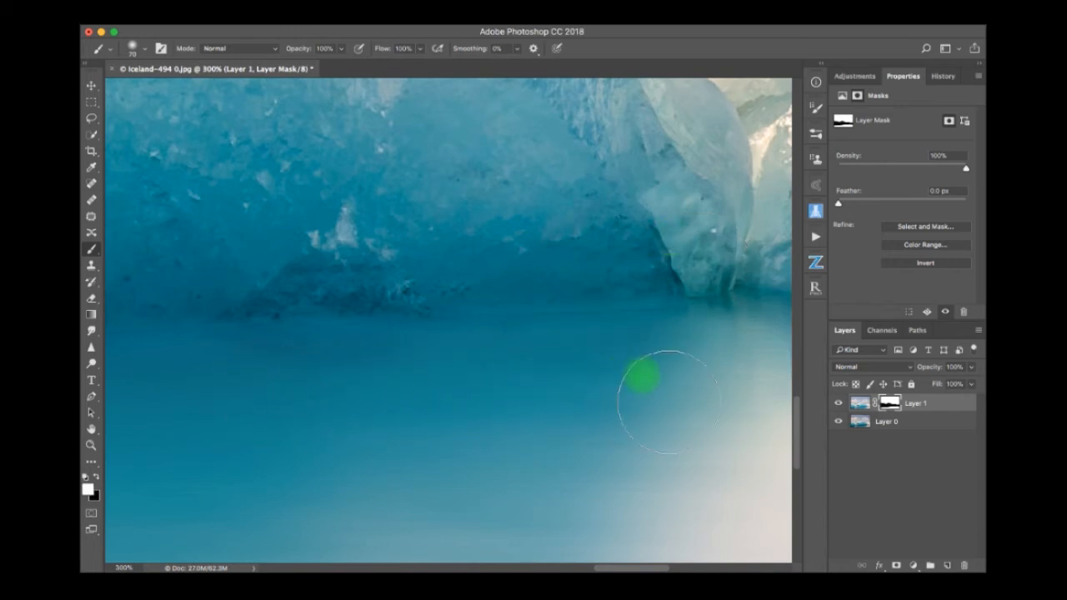
Refine the mask around the small right-hand iceberg's foot, painting white over the smooth water and black over the ice.
scroll(744, 361, right, 5)
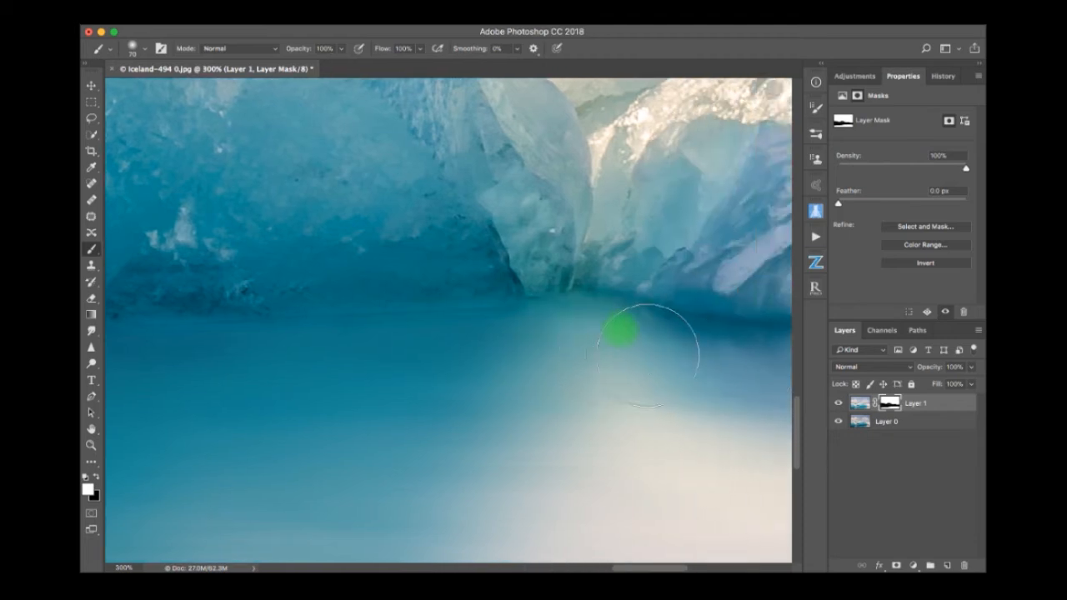
mouse_move(683, 361)
mouse_down()
mouse_move(779, 370)
mouse_move(623, 390)
mouse_up()
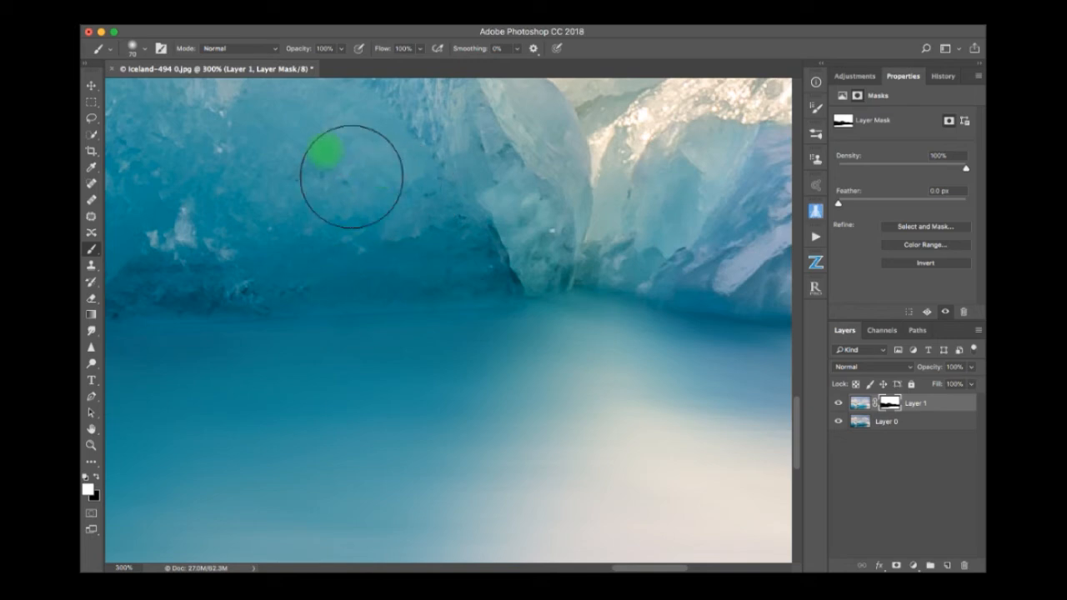
mouse_move(364, 278)
mouse_down()
mouse_move(530, 297)
mouse_move(577, 287)
mouse_up()
mouse_move(657, 271)
mouse_down()
mouse_move(706, 306)
mouse_move(811, 309)
mouse_up()
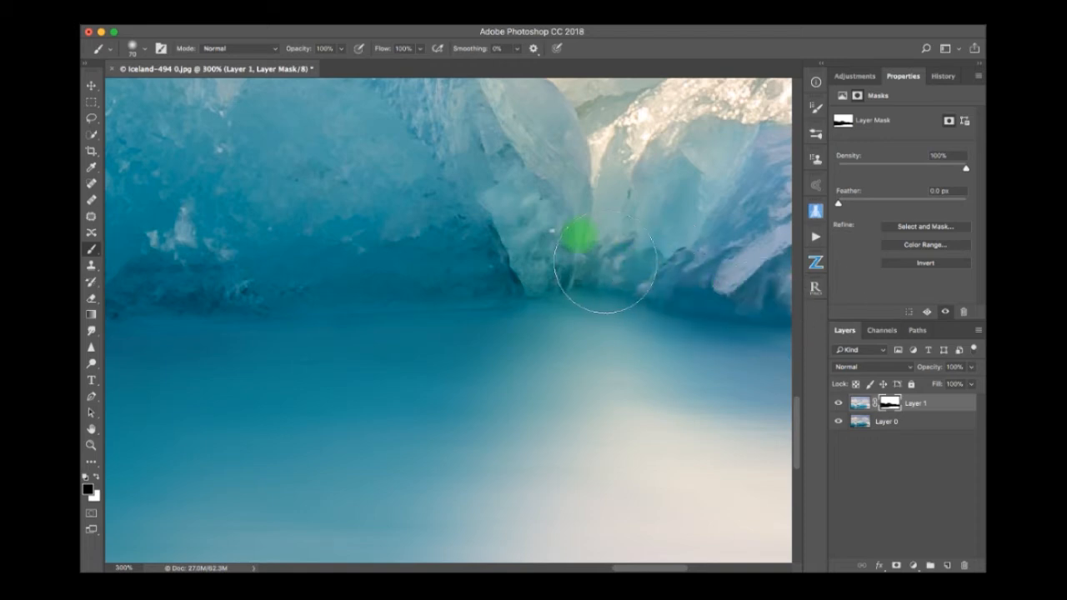
scroll(358, 307, right, 10)
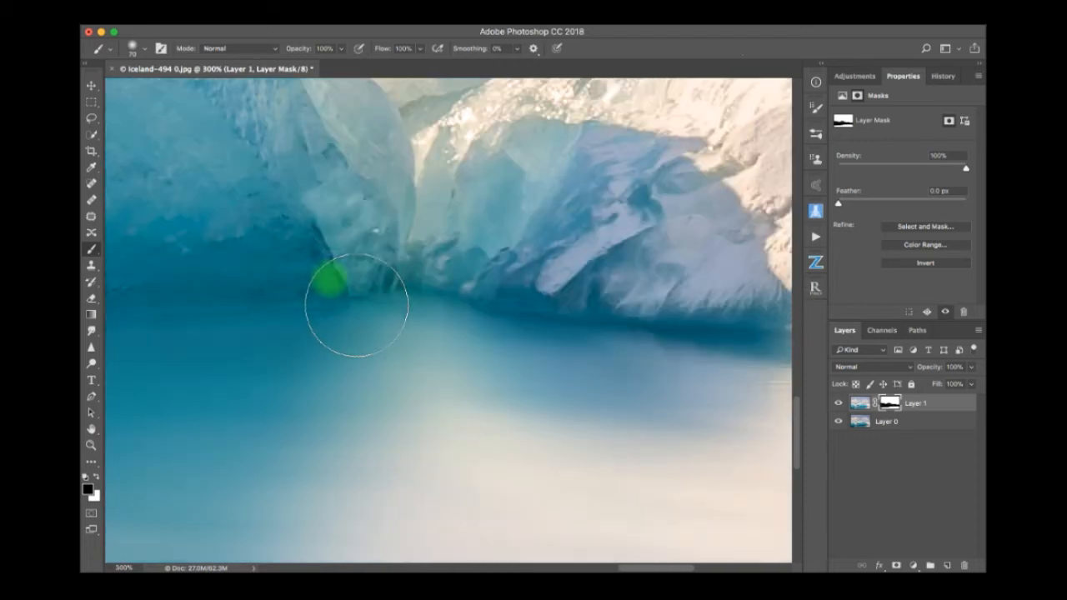
mouse_move(301, 312)
mouse_down()
mouse_move(328, 313)
mouse_move(303, 339)
mouse_move(394, 408)
mouse_up()
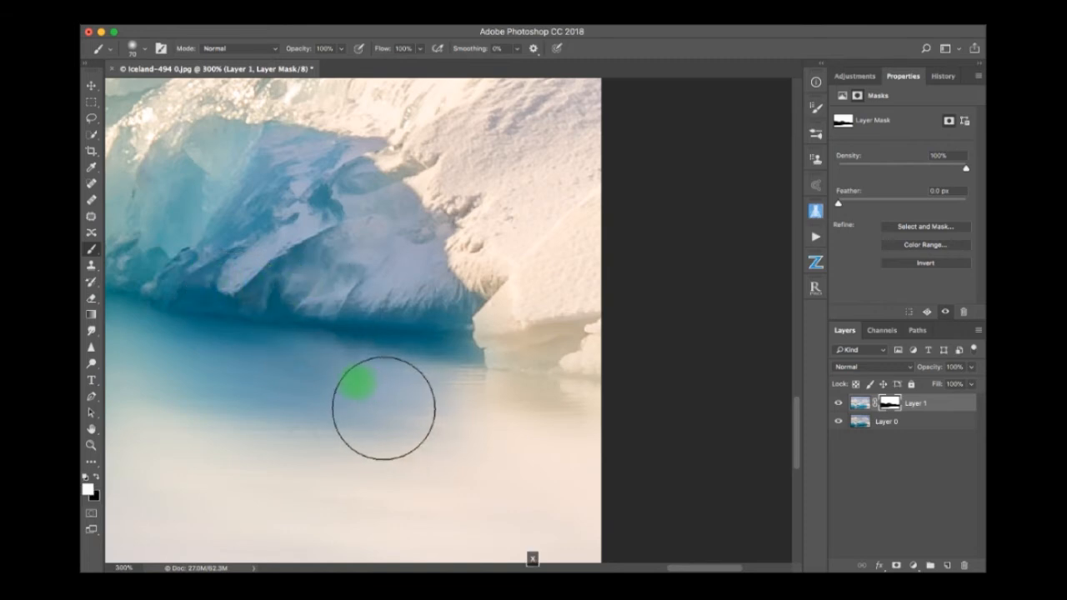
Paint black on the mask over the blurred ice at the photo's right edge and white over the smooth water beneath it.
mouse_move(440, 390)
mouse_down()
mouse_move(481, 389)
mouse_move(493, 416)
mouse_move(550, 445)
mouse_move(615, 450)
mouse_up()
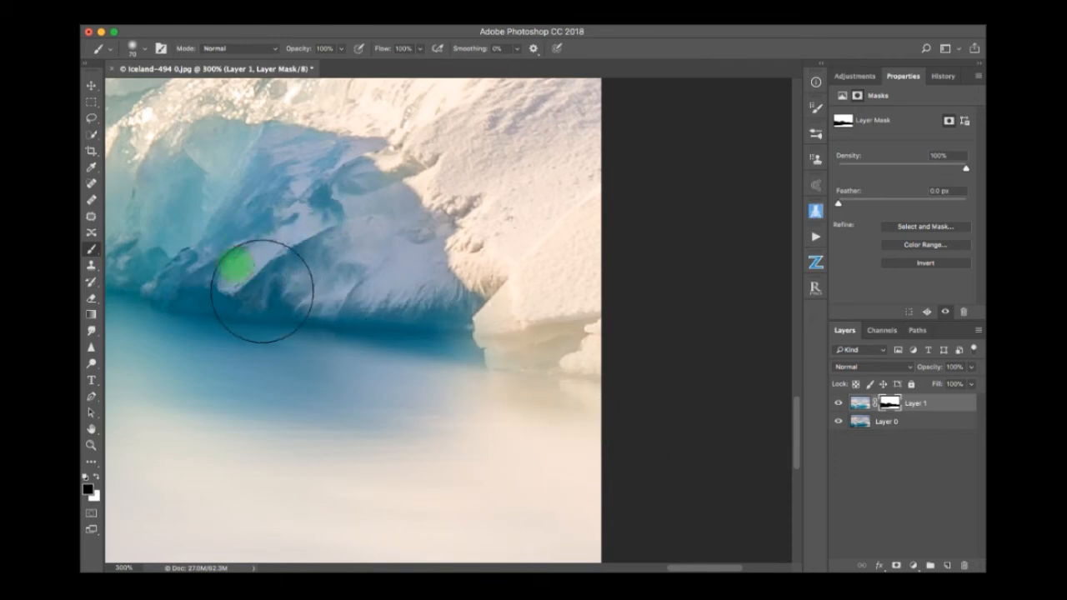
drag(381, 309, 333, 314)
mouse_move(468, 320)
mouse_down()
mouse_move(514, 311)
mouse_move(513, 288)
mouse_move(538, 344)
mouse_move(527, 354)
mouse_move(548, 373)
mouse_move(627, 384)
mouse_move(645, 375)
mouse_move(567, 305)
mouse_move(556, 282)
mouse_move(570, 240)
mouse_move(575, 426)
mouse_up()
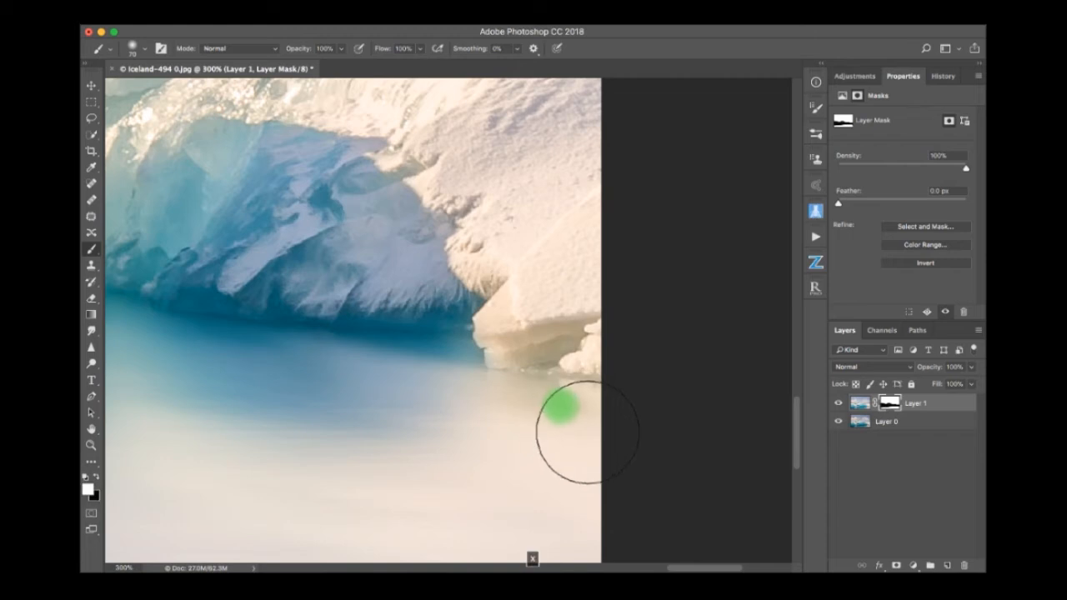
mouse_move(569, 422)
mouse_down()
mouse_move(592, 433)
mouse_move(406, 435)
mouse_up()
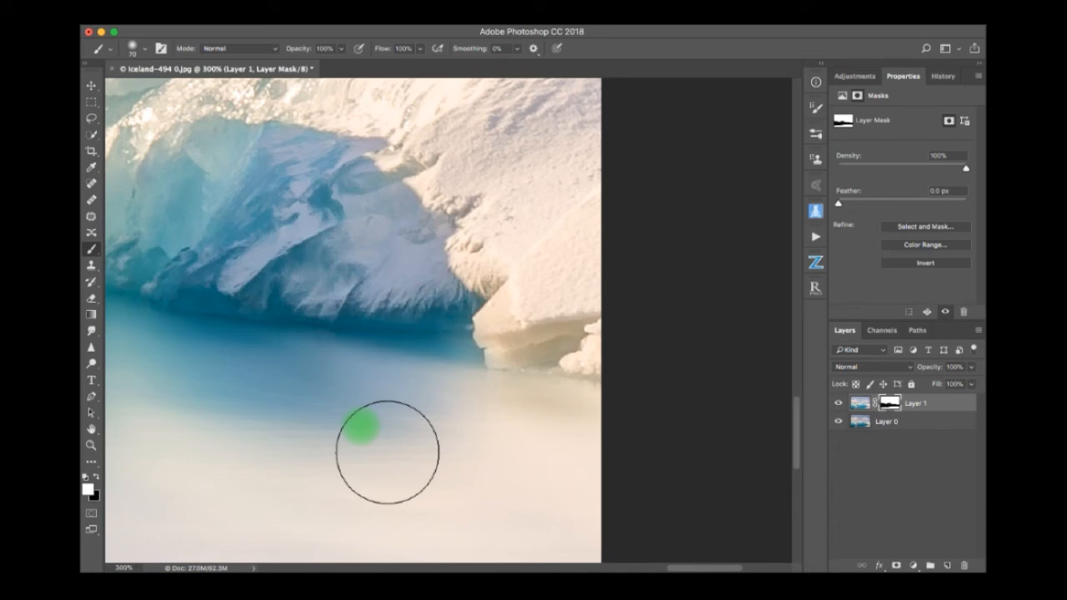
key(super+0)
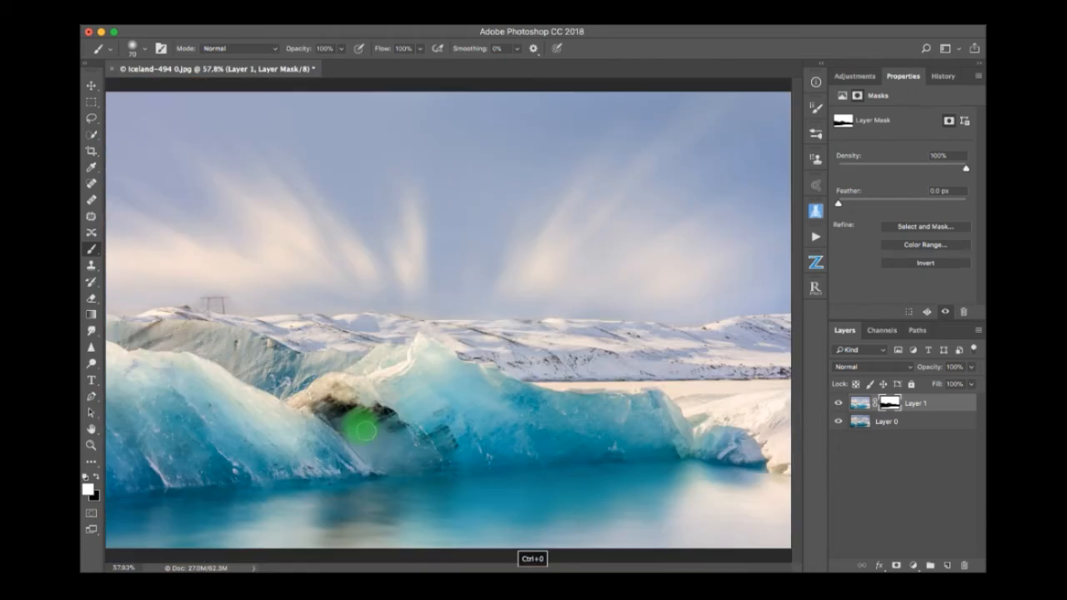
Display Layer 1's mask alone, fill the grey gaps in the iceberg area with black and the grey smudges in the water with white.
alt+click(892, 405)
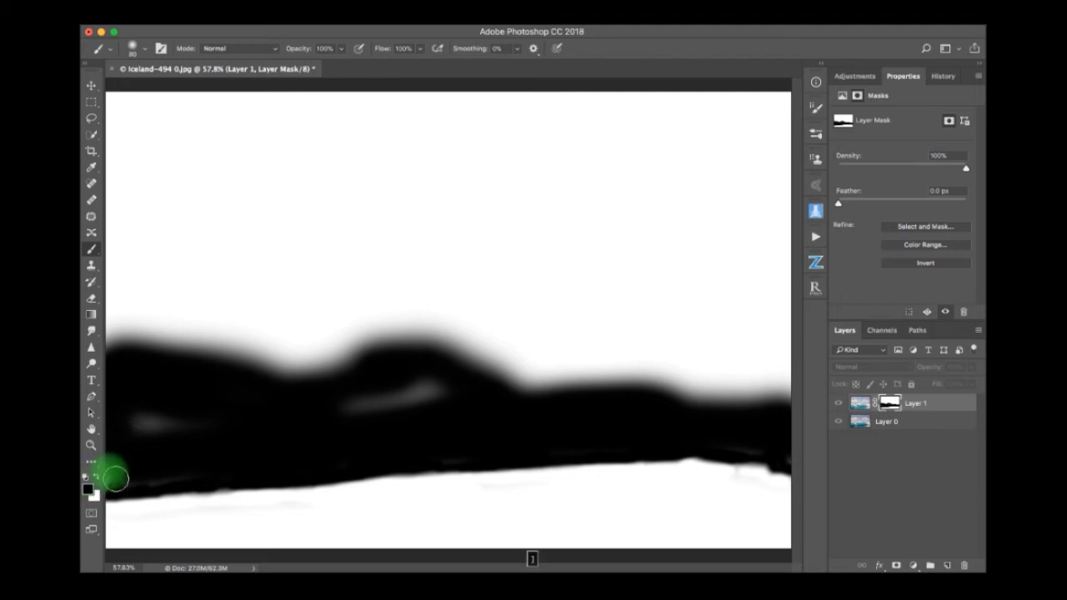
mouse_move(137, 423)
mouse_down()
mouse_move(200, 429)
mouse_move(132, 429)
mouse_move(167, 443)
mouse_move(151, 437)
mouse_move(458, 400)
mouse_move(408, 418)
mouse_move(430, 406)
mouse_move(281, 423)
mouse_move(540, 407)
mouse_move(696, 442)
mouse_up()
mouse_move(694, 442)
mouse_down()
mouse_move(720, 460)
mouse_move(750, 484)
mouse_up()
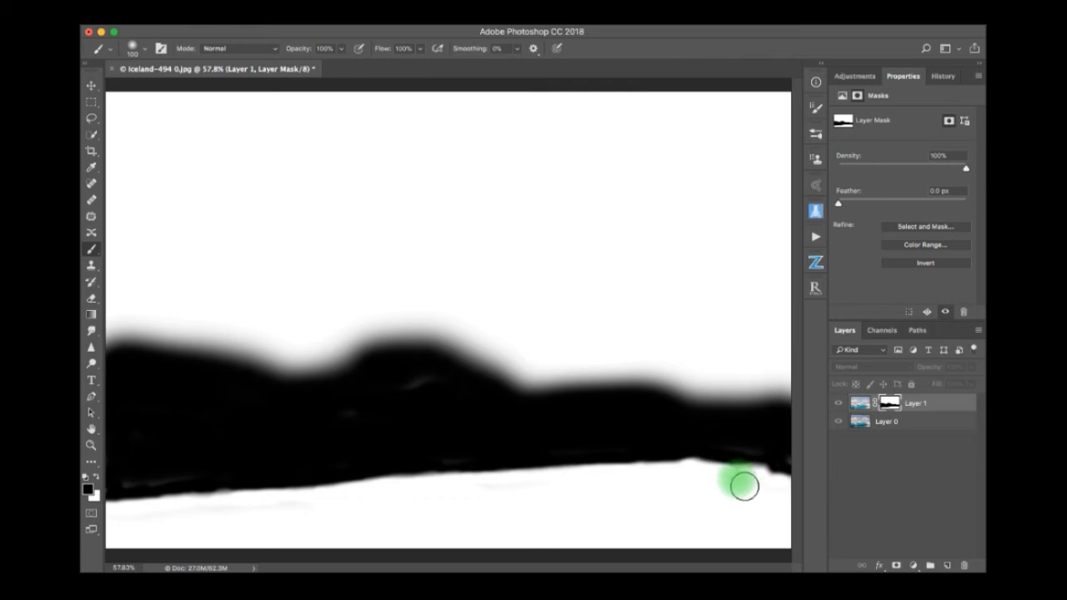
mouse_move(738, 482)
mouse_down()
mouse_move(767, 490)
mouse_move(745, 483)
mouse_move(589, 512)
mouse_move(204, 544)
mouse_move(144, 536)
mouse_move(528, 499)
mouse_move(749, 502)
mouse_move(784, 547)
mouse_move(339, 554)
mouse_move(199, 542)
mouse_up()
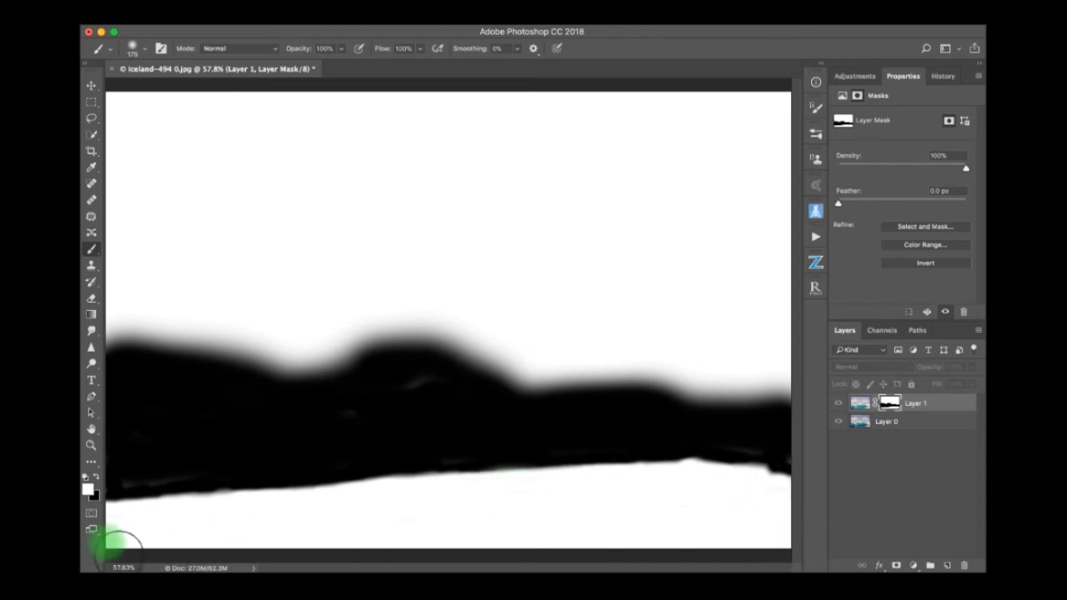
alt+click(890, 409)
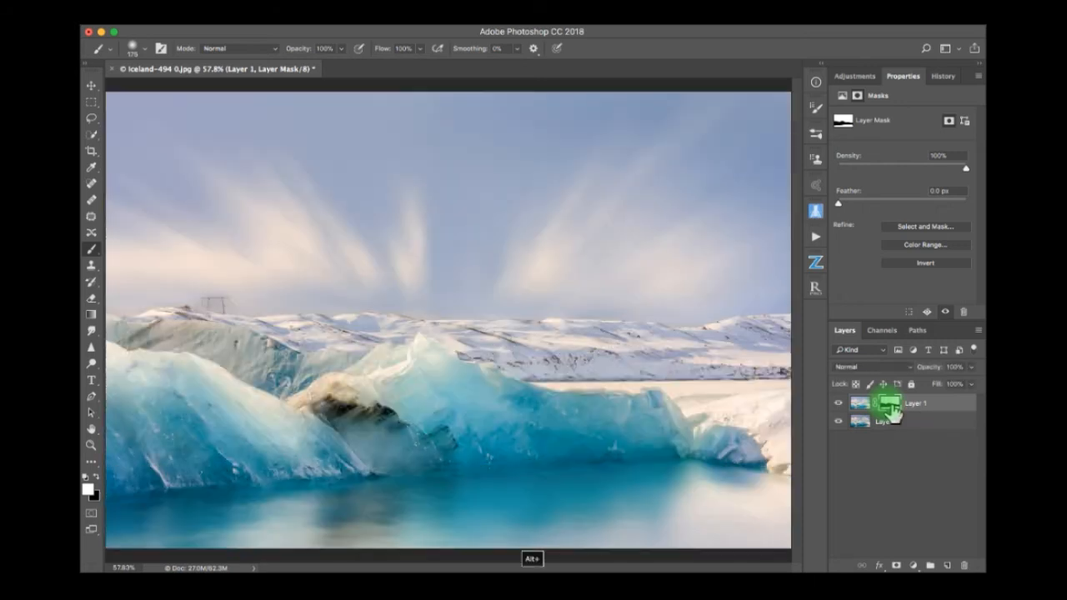
Compare the image before and after masking by repeatedly disabling and enabling Layer 1's mask.
shift+click(891, 410)
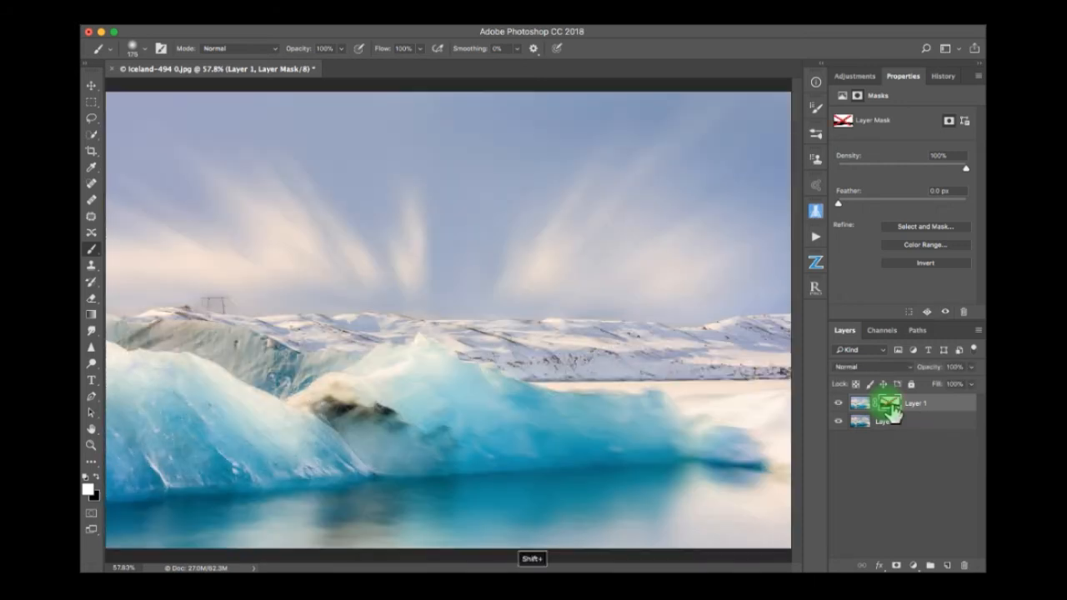
shift+click(890, 410)
shift+click(891, 410)
shift+click(891, 410)
shift+click(891, 409)
shift+click(891, 410)
shift+click(891, 410)
shift+click(890, 410)
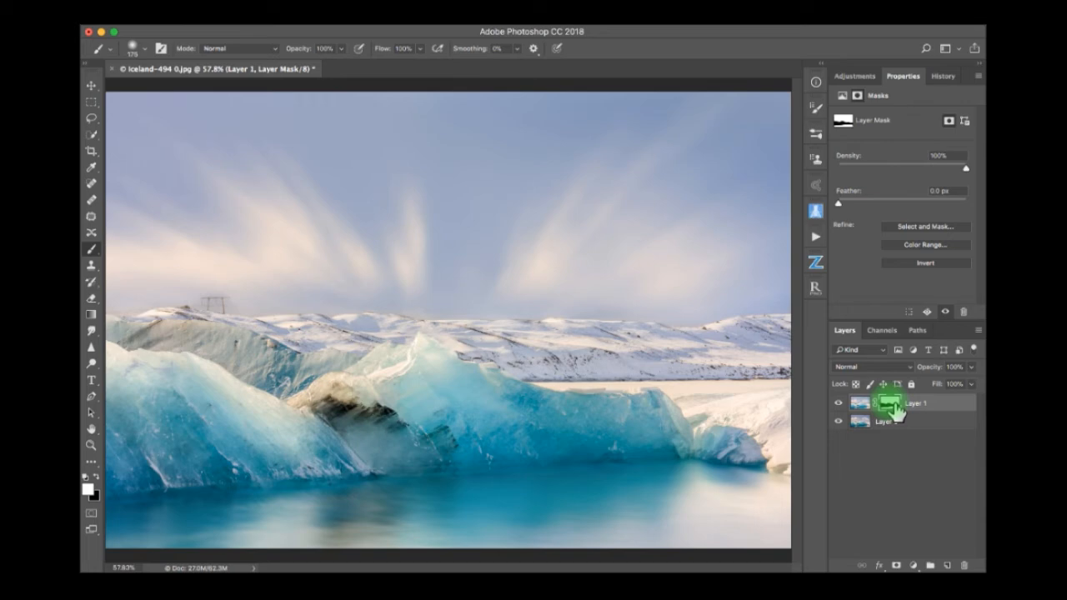
Delete Layer 1's mask without applying it, and add a black mask that hides the whole layer.
drag(894, 410, 964, 565)
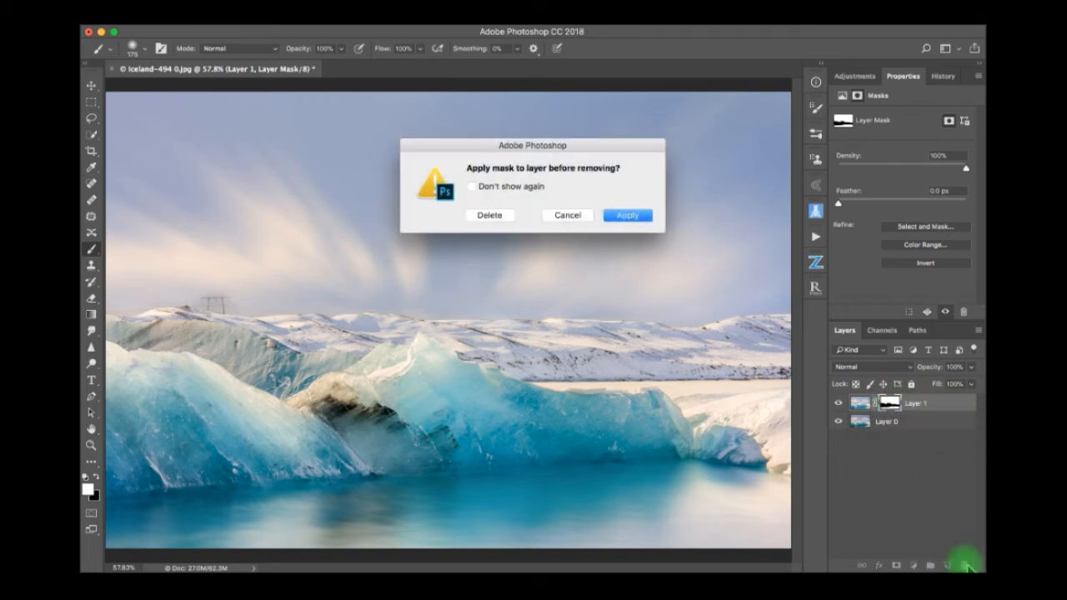
click(491, 217)
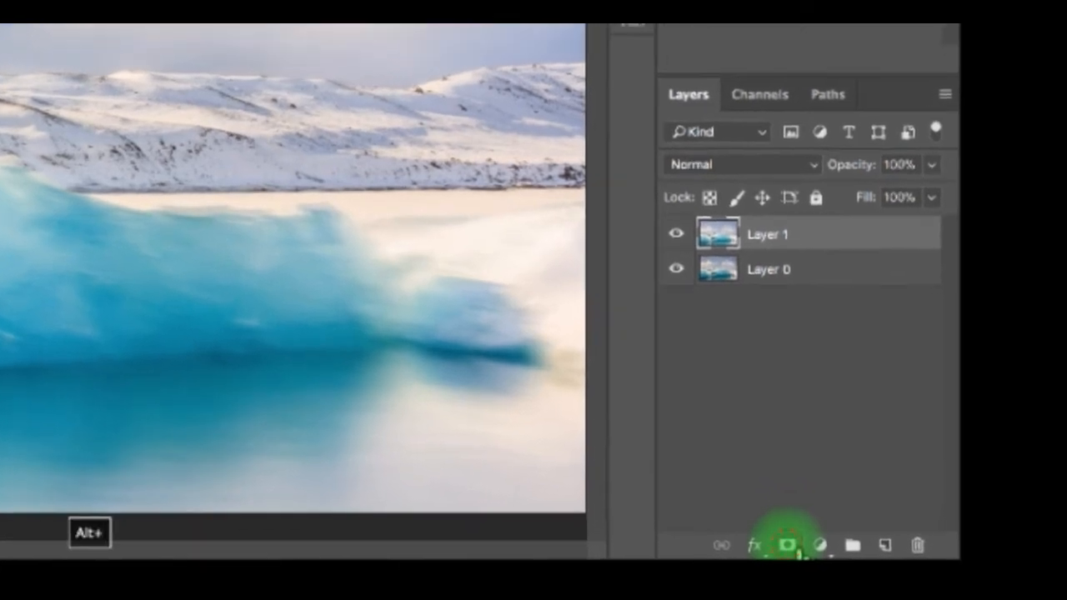
alt+click(788, 547)
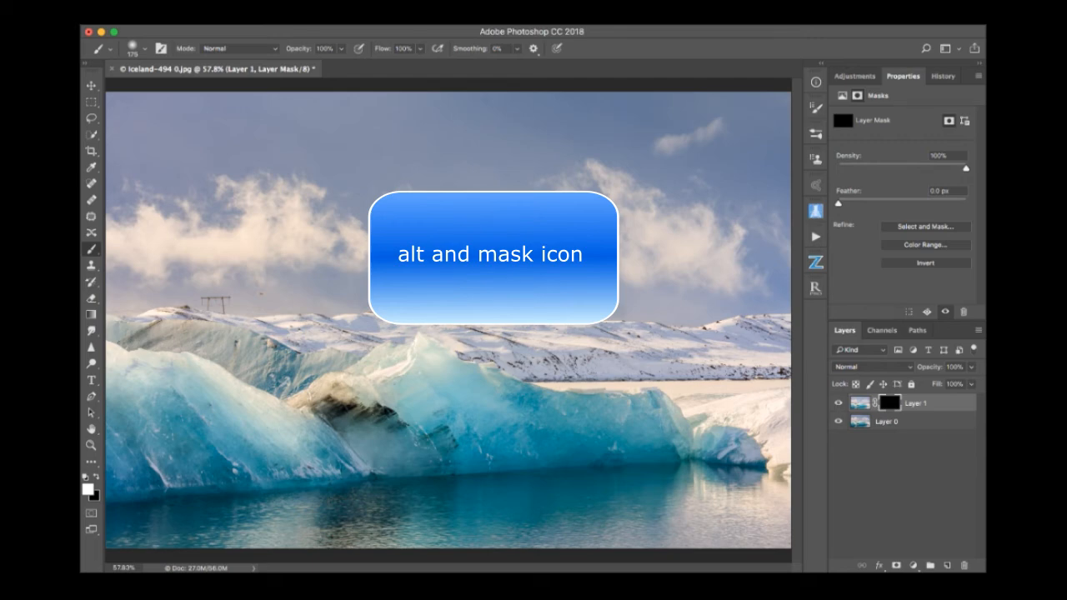
click(517, 246)
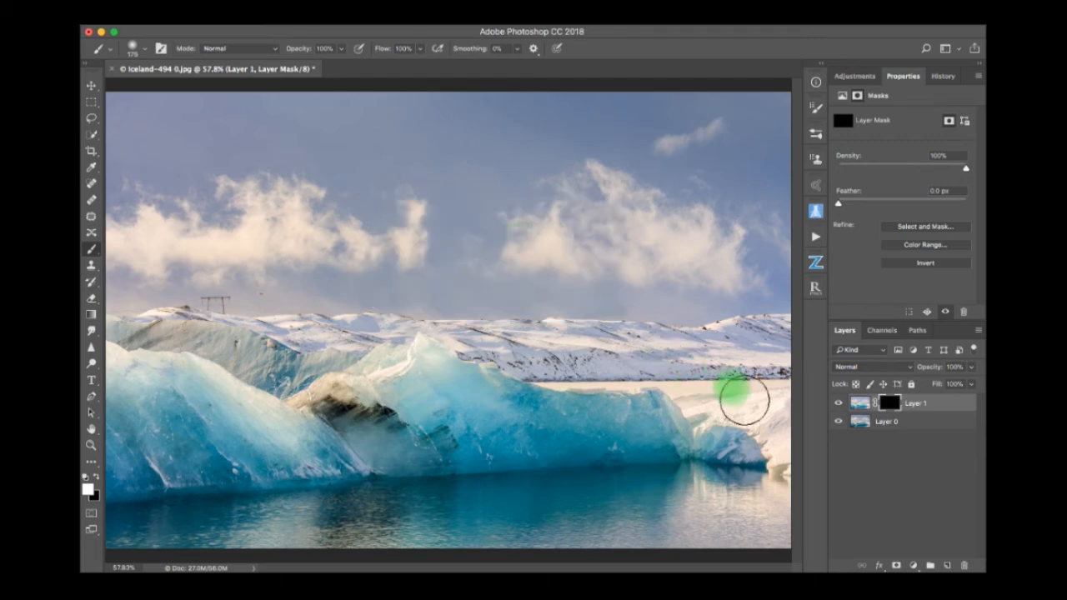
Compare the image with the new black mask on Layer 1 disabled and enabled.
click(890, 404)
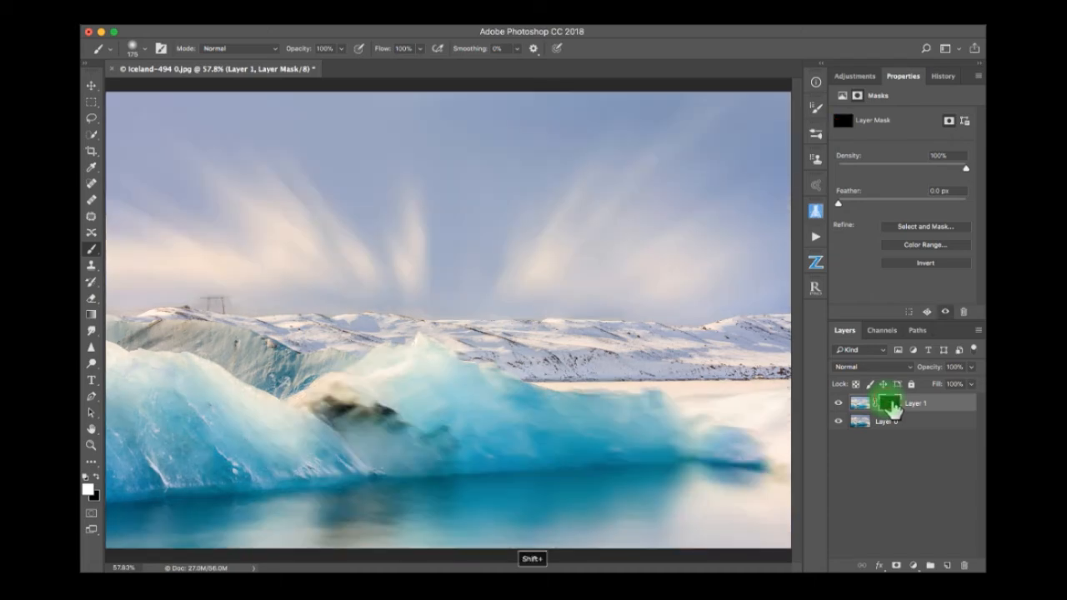
shift+click(890, 404)
shift+click(890, 403)
shift+click(890, 403)
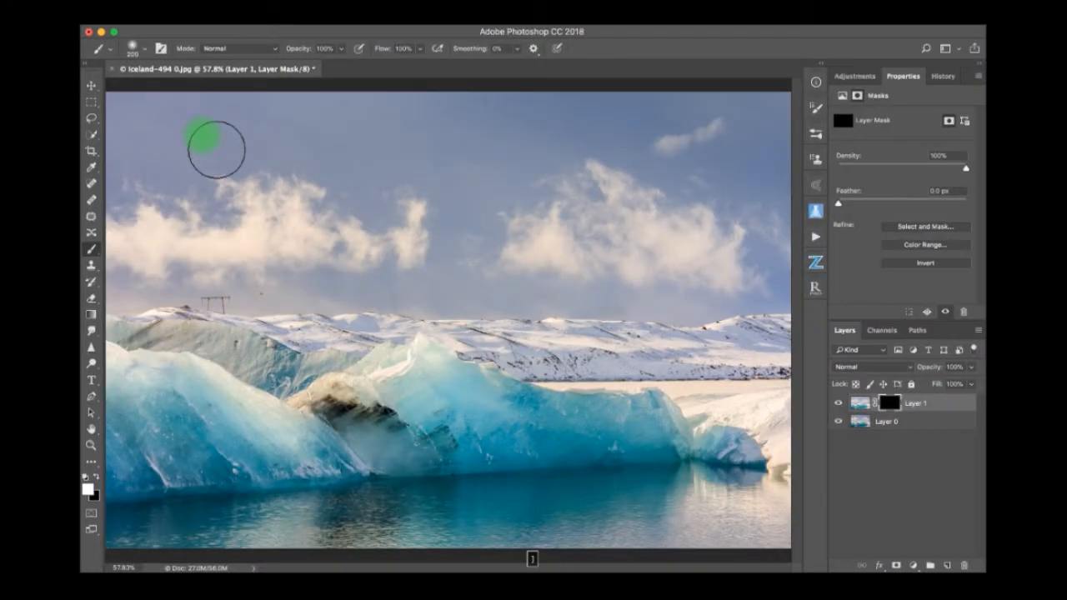
Paint white on the black mask across the whole sky with a large soft brush of 800 to 1000 px to reveal the streaked clouds.
drag(217, 150, 273, 205)
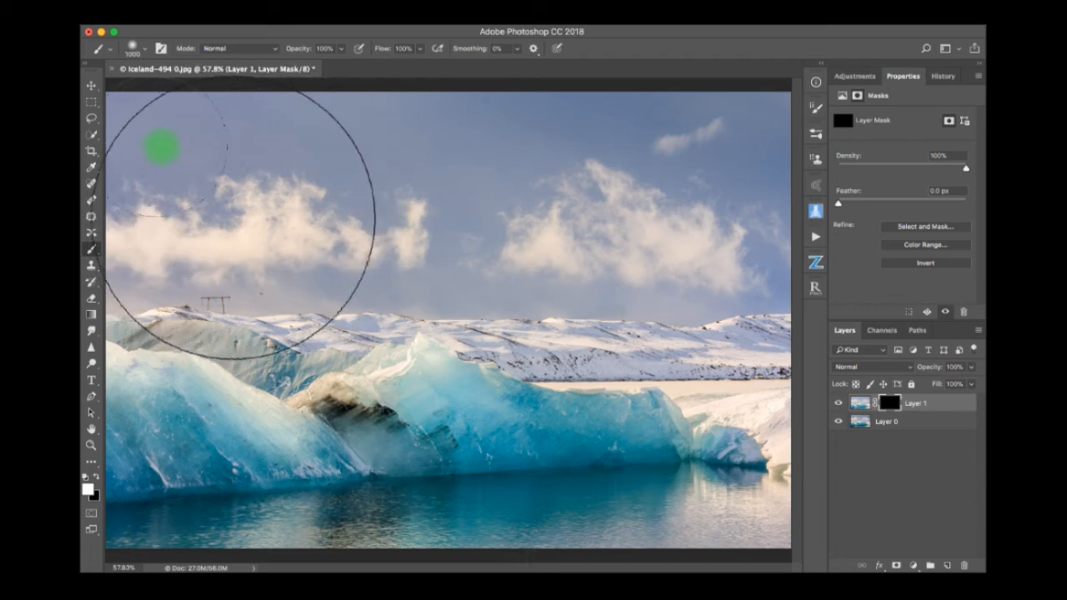
drag(188, 155, 141, 138)
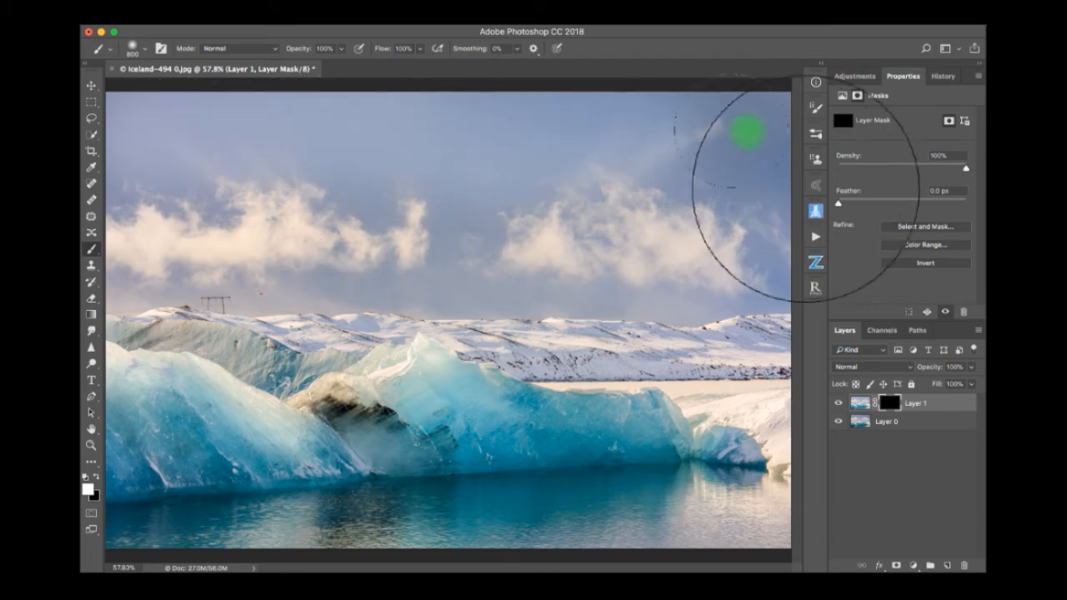
mouse_move(582, 206)
mouse_down()
mouse_move(676, 233)
mouse_move(756, 231)
mouse_move(377, 227)
mouse_move(443, 243)
mouse_move(348, 231)
mouse_move(289, 246)
mouse_move(157, 228)
mouse_move(91, 237)
mouse_move(251, 239)
mouse_move(326, 226)
mouse_move(431, 245)
mouse_move(664, 258)
mouse_up()
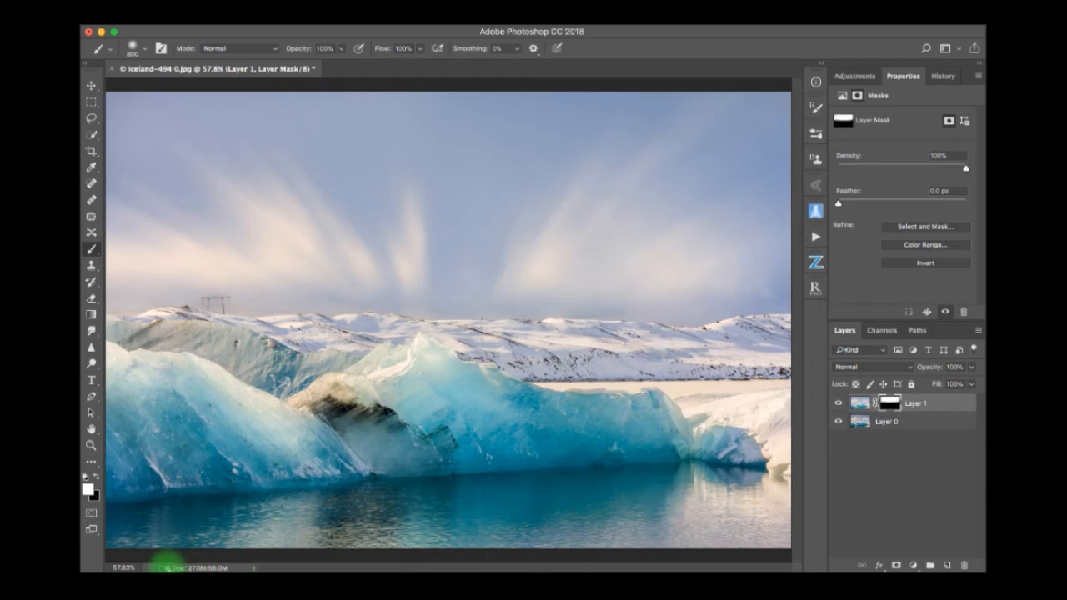
Reduce the brush size to 500 px and paint white on the mask over the water to reveal its smooth surface.
key(bracketleft)
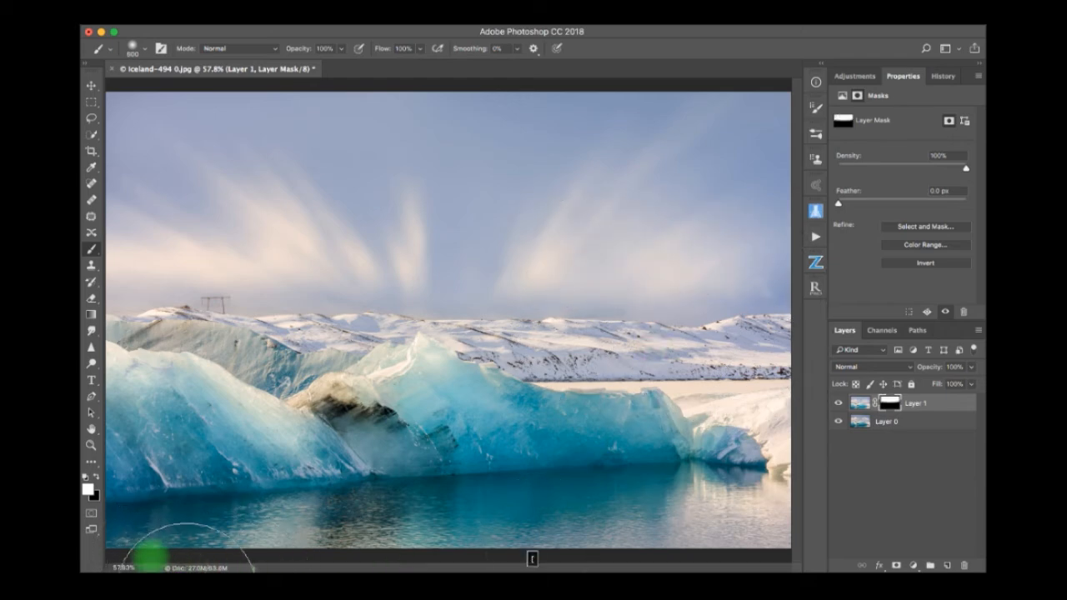
key(bracketleft)
mouse_move(128, 545)
mouse_down()
mouse_move(234, 534)
mouse_move(147, 545)
mouse_move(153, 529)
mouse_move(392, 508)
mouse_move(489, 508)
mouse_move(365, 519)
mouse_move(518, 522)
mouse_move(514, 505)
mouse_move(675, 493)
mouse_move(741, 503)
mouse_move(777, 522)
mouse_move(91, 562)
mouse_up()
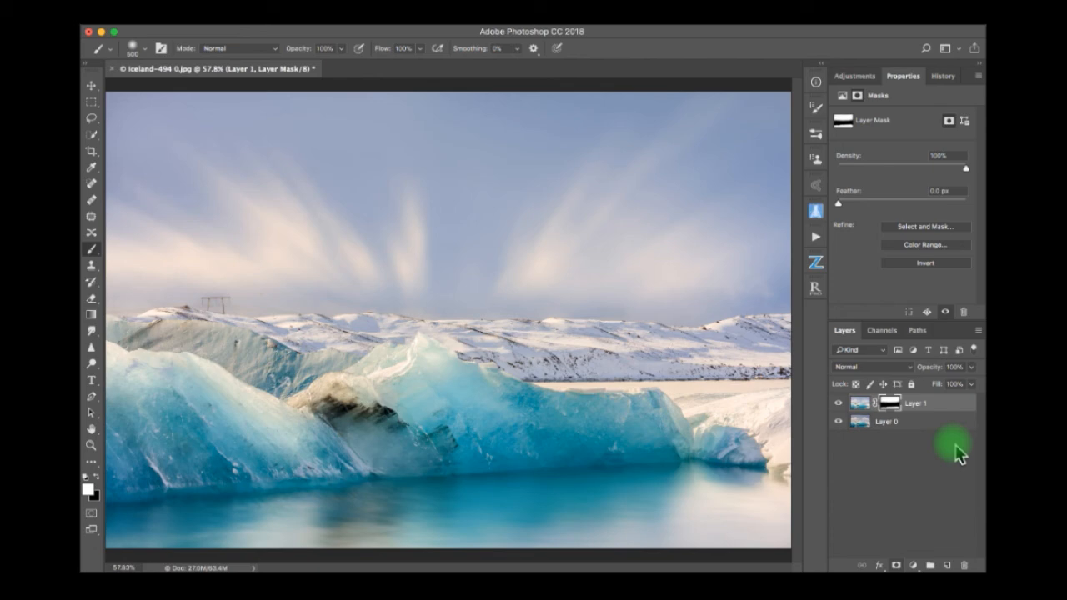
Display Layer 1's mask alone, paint white over the grey patches in the sky area, and return to the normal image view.
drag(890, 404, 901, 417)
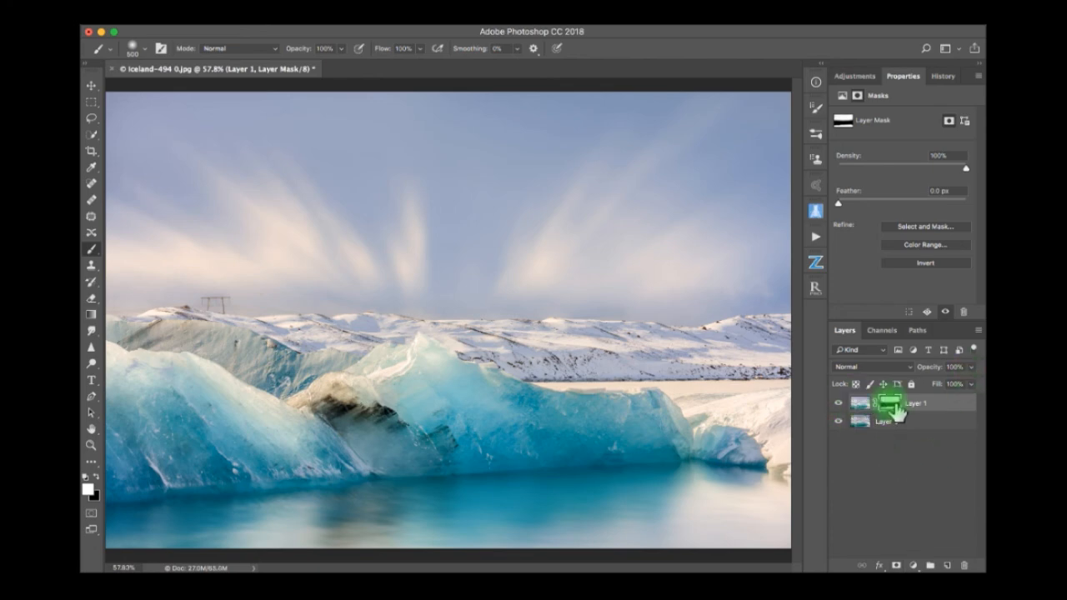
alt+click(892, 406)
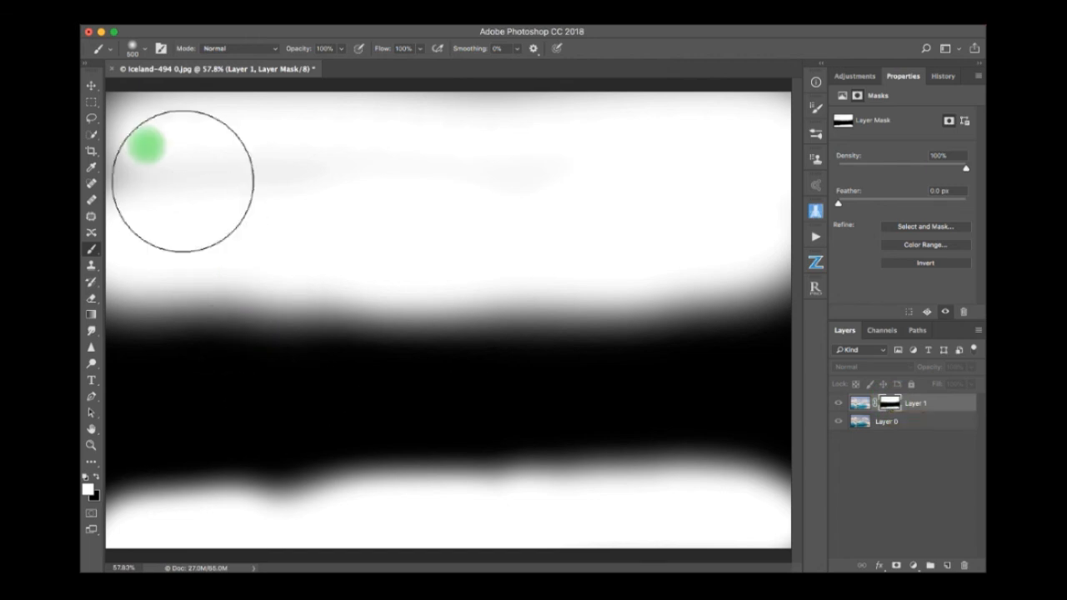
mouse_move(154, 151)
mouse_down()
mouse_move(158, 226)
mouse_move(225, 186)
mouse_move(434, 206)
mouse_move(318, 206)
mouse_move(561, 179)
mouse_move(519, 155)
mouse_move(668, 145)
mouse_move(833, 155)
mouse_move(833, 131)
mouse_move(807, 257)
mouse_move(765, 274)
mouse_move(301, 233)
mouse_move(638, 123)
mouse_move(706, 135)
mouse_up()
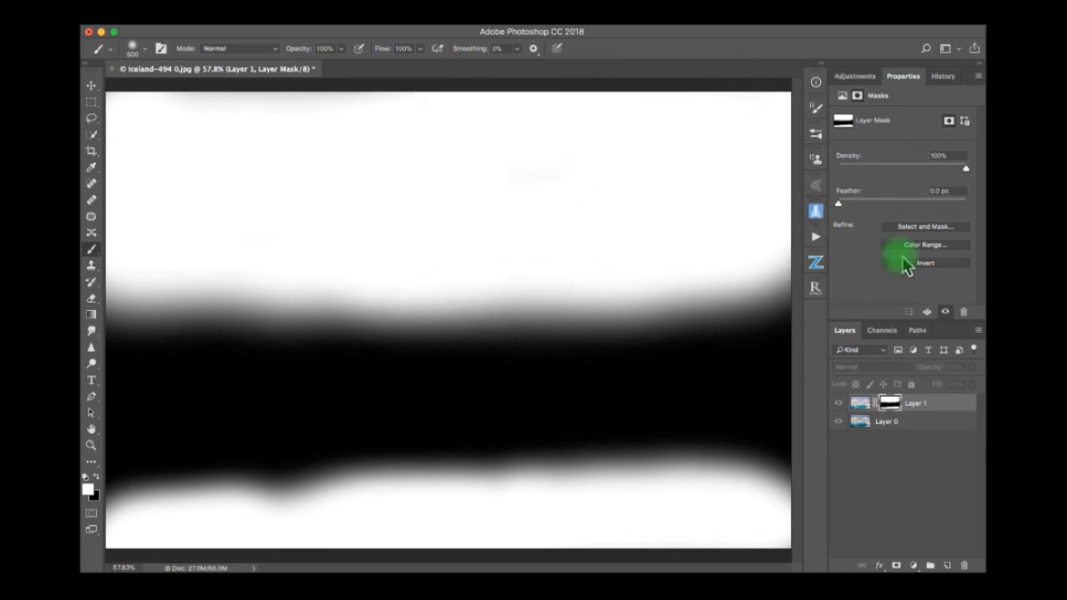
alt+click(903, 414)
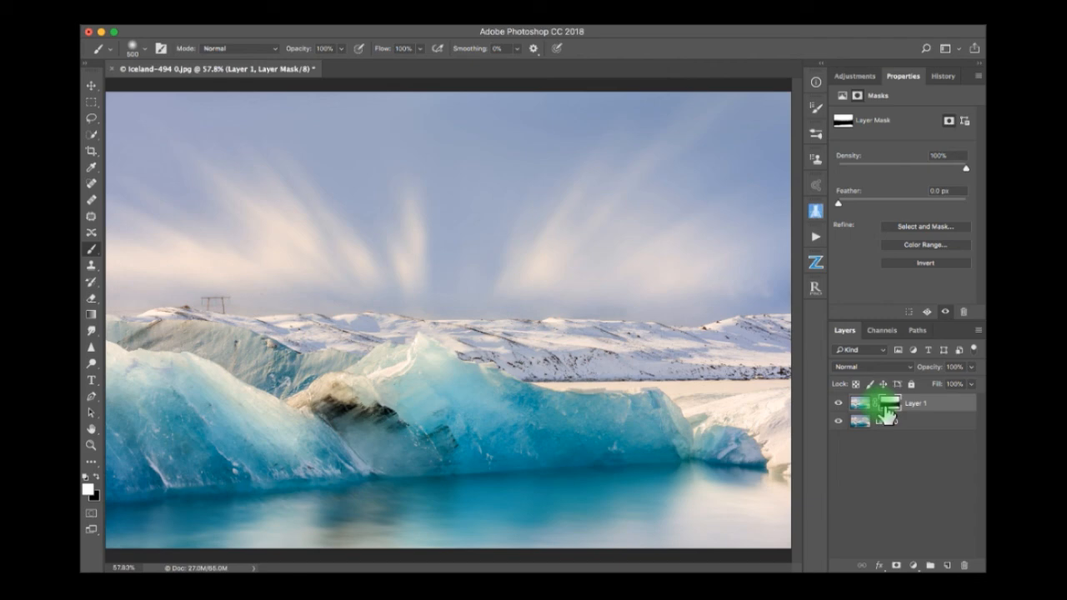
Reselect Layer 1's mask and switch it off and on to check the sky and water blend.
shift+click(882, 409)
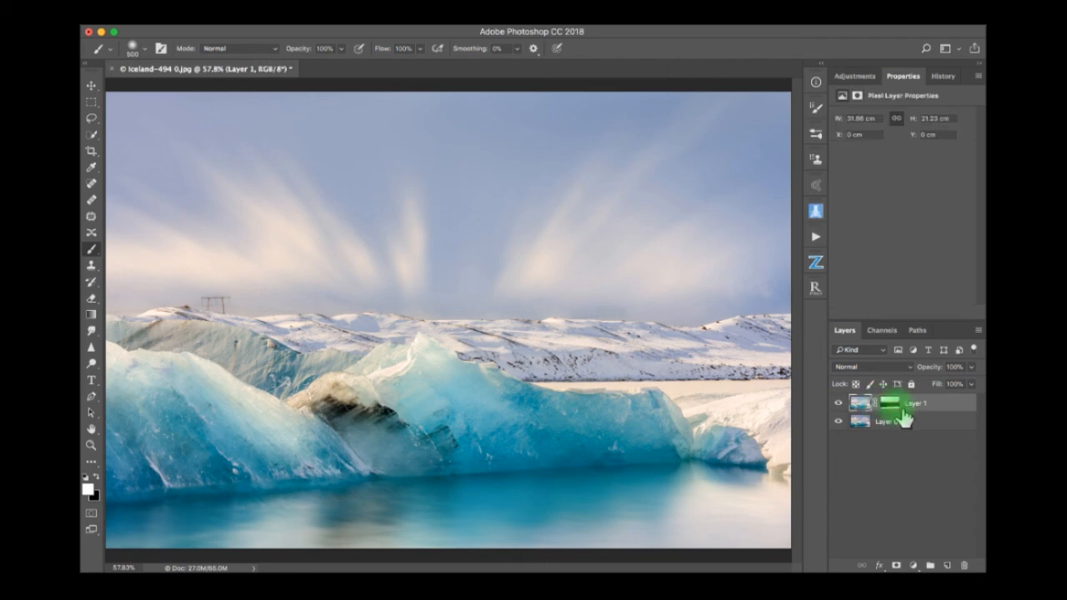
click(892, 406)
shift+click(898, 407)
shift+click(898, 406)
shift+click(898, 407)
shift+click(898, 407)
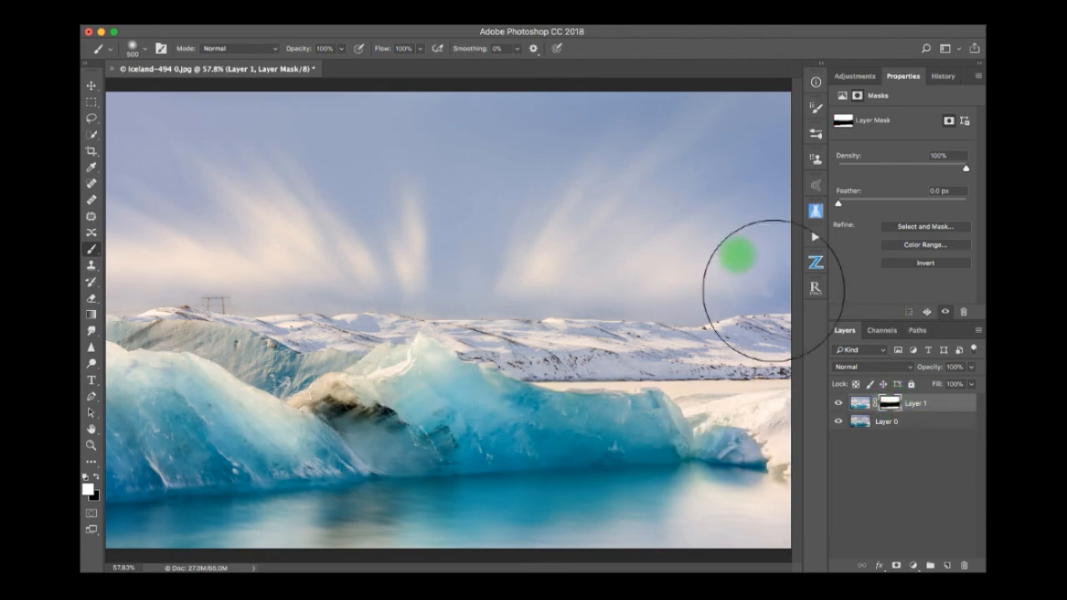
Reduce the brush size to 200 px for finer touch-ups of the mask.
key(bracketleft)
key(bracketleft)
key(bracketleft)
key(bracketleft)
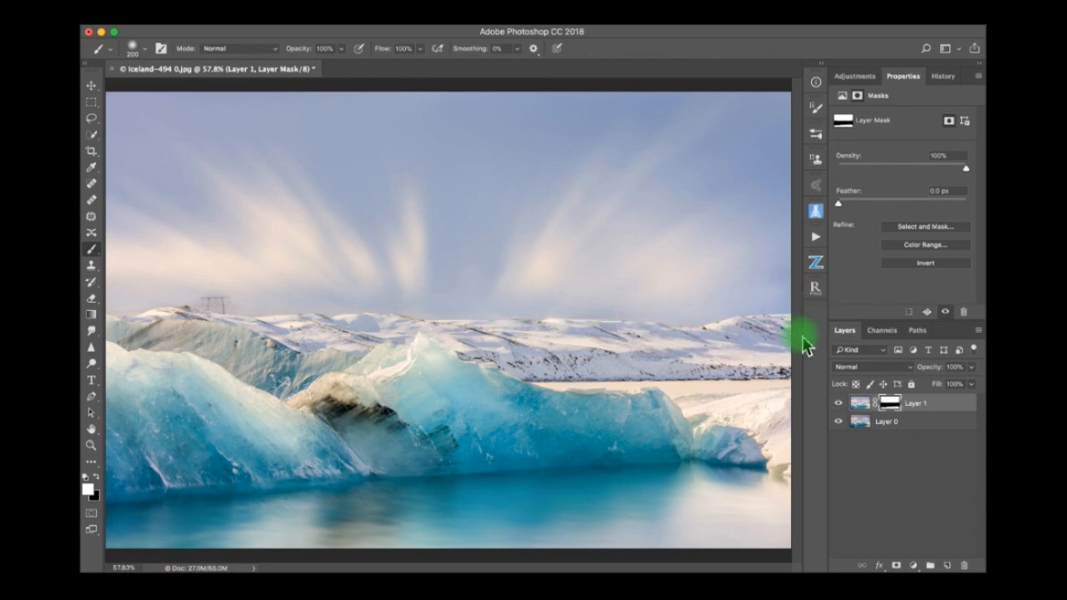
Compare the finished blend with the unmasked long exposure by repeatedly disabling and enabling Layer 1's mask.
shift+click(888, 405)
shift+click(888, 406)
shift+click(889, 405)
shift+click(888, 405)
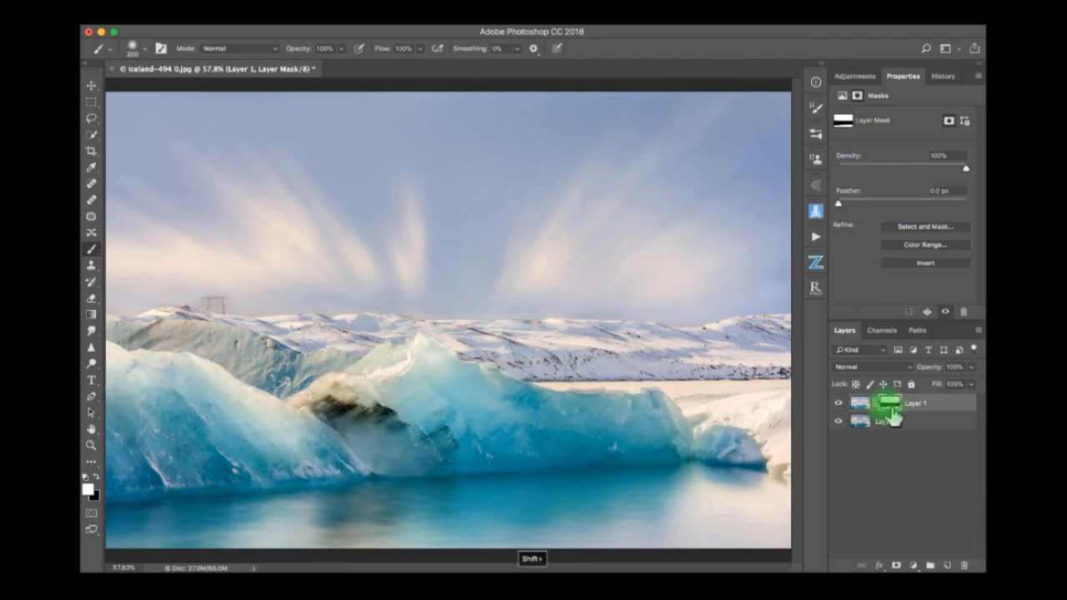
shift+click(888, 405)
shift+click(888, 406)
shift+click(888, 406)
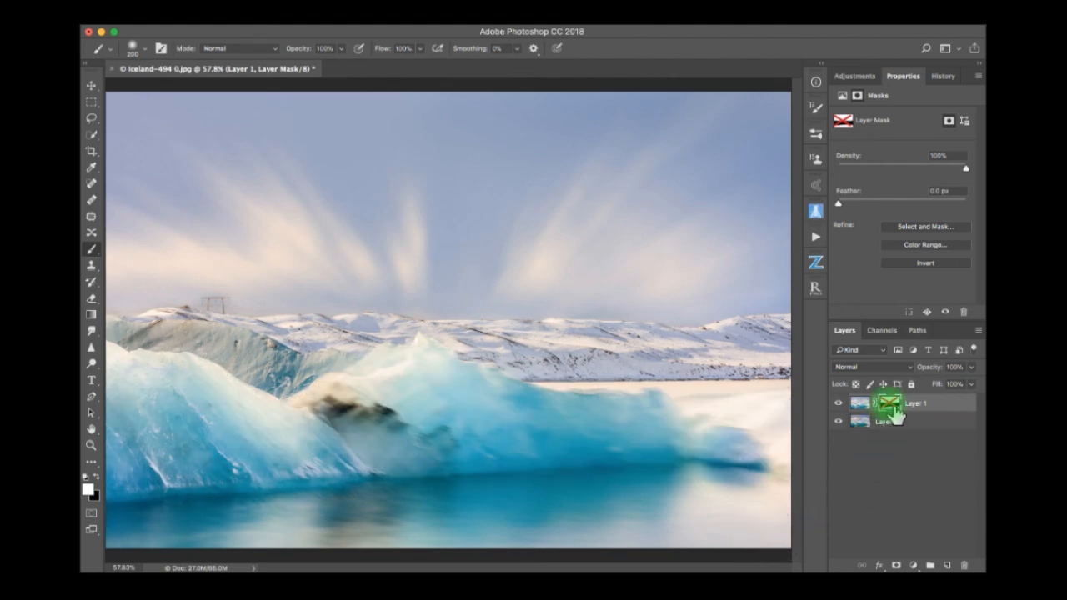
shift+click(889, 406)
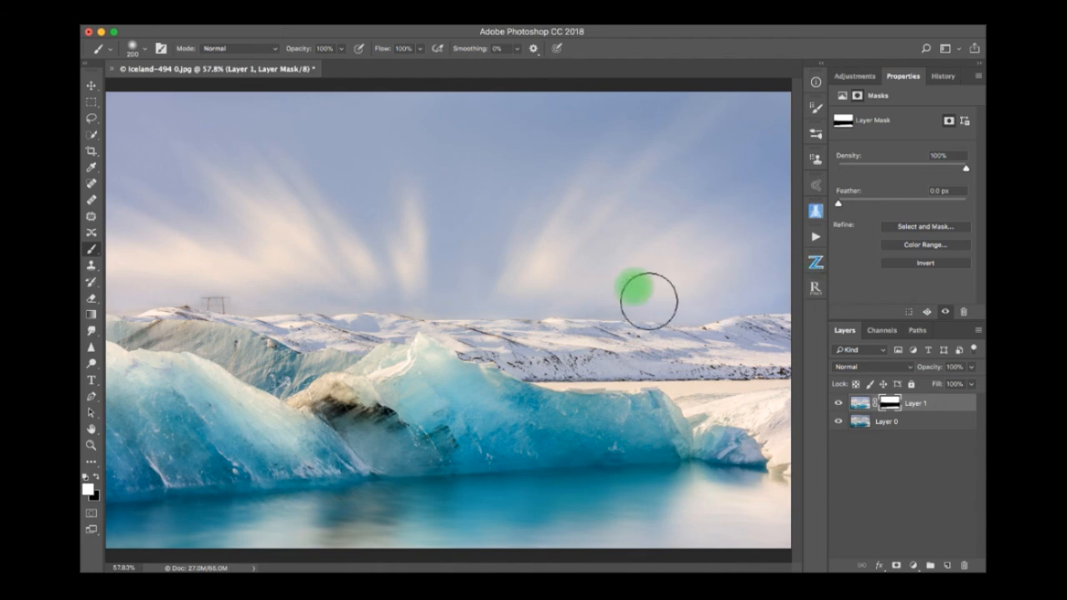
shift+click(891, 406)
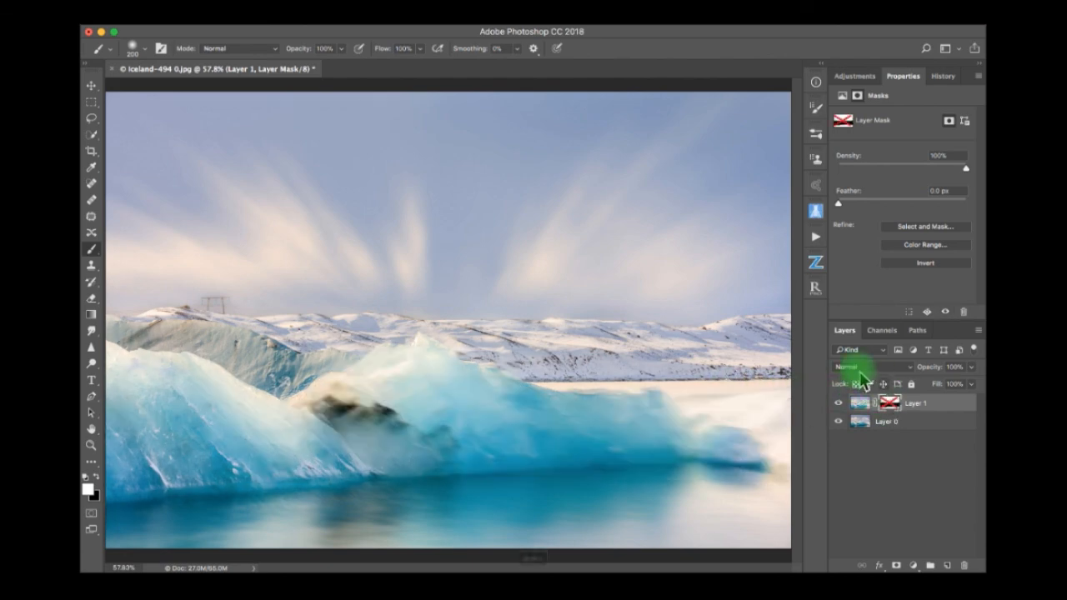
shift+click(890, 405)
shift+click(890, 405)
shift+click(891, 406)
shift+click(890, 405)
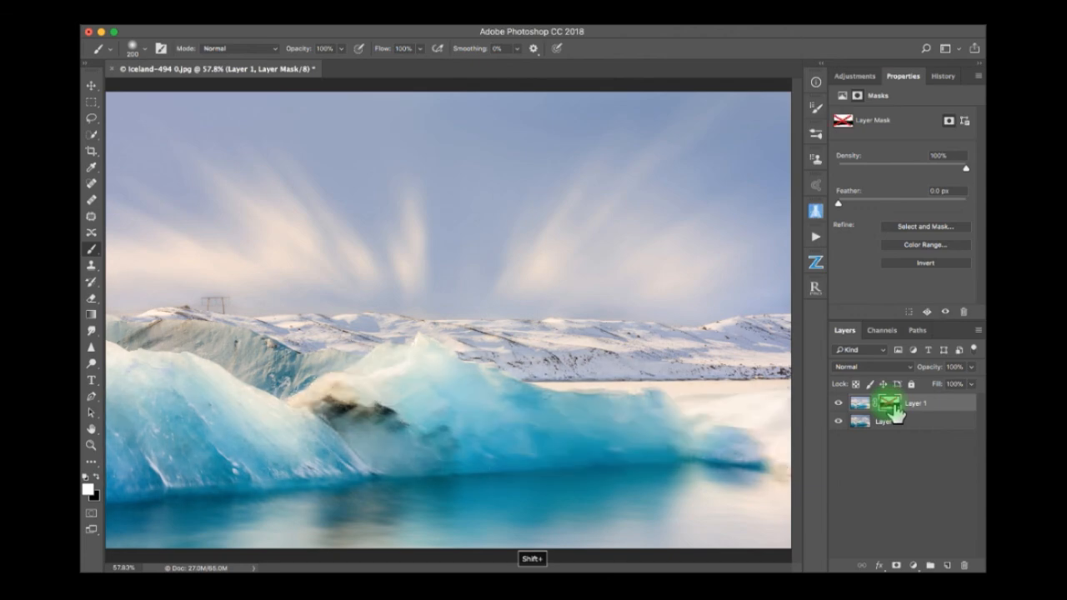
shift+click(890, 406)
shift+click(891, 405)
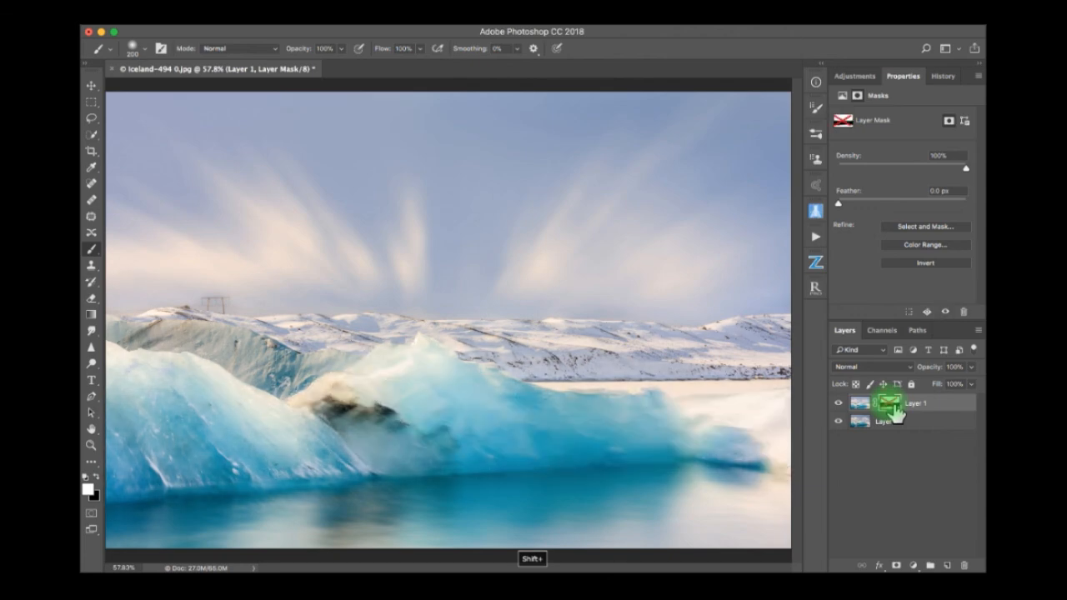